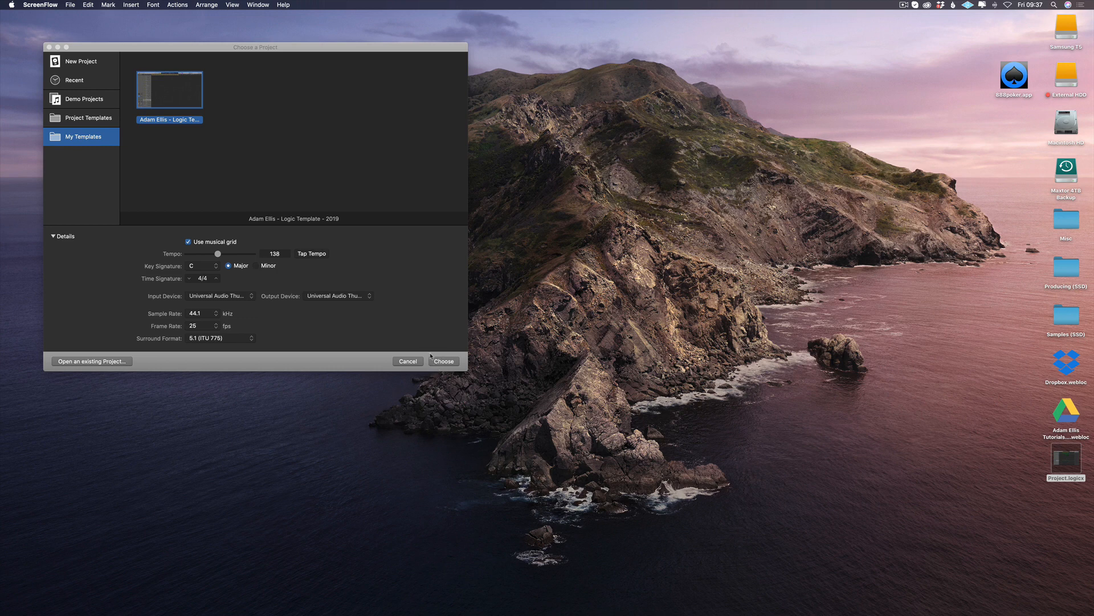
Step: Create a new project from the selected custom Logic template
left_click(444, 362)
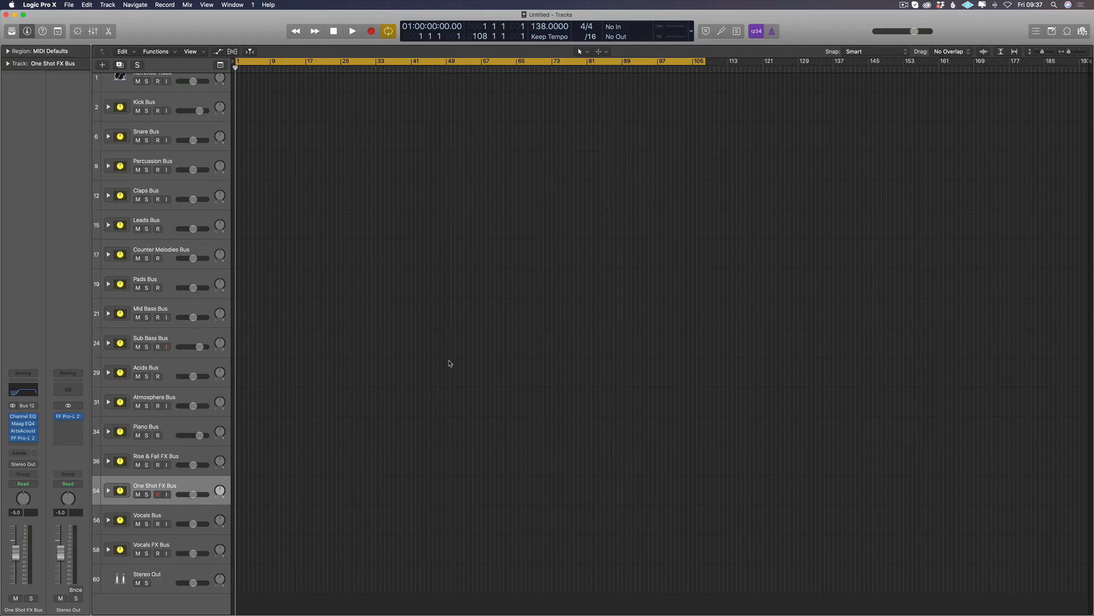
scroll(264, 183, "up", 2)
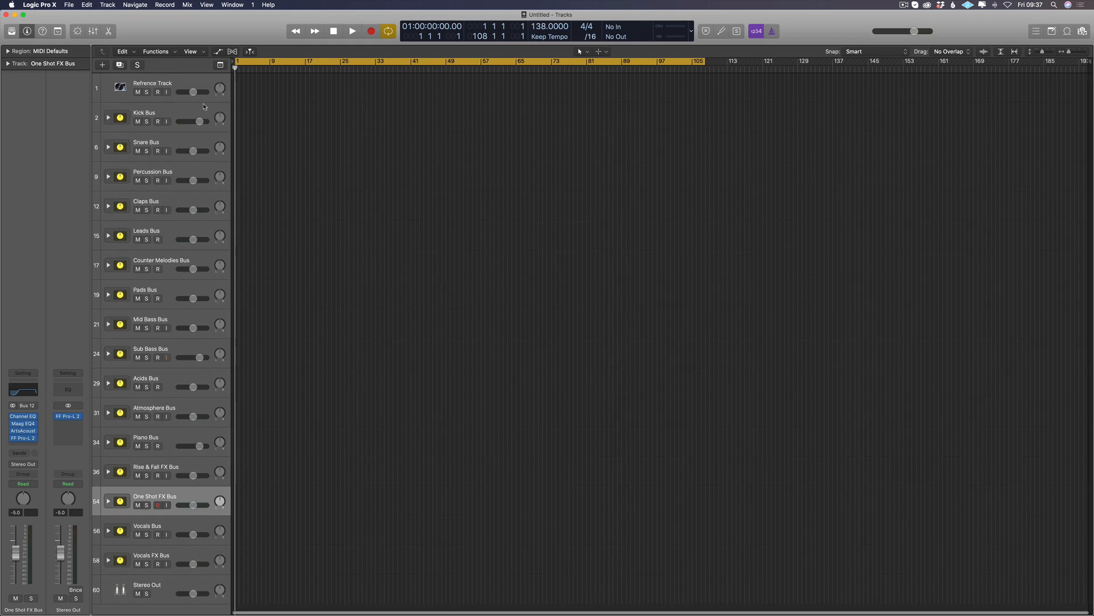
Step: Insert a Channel EQ on the Kick Bus and switch off its 170 Hz low cut and 17000 Hz high cut bands
left_click(190, 110)
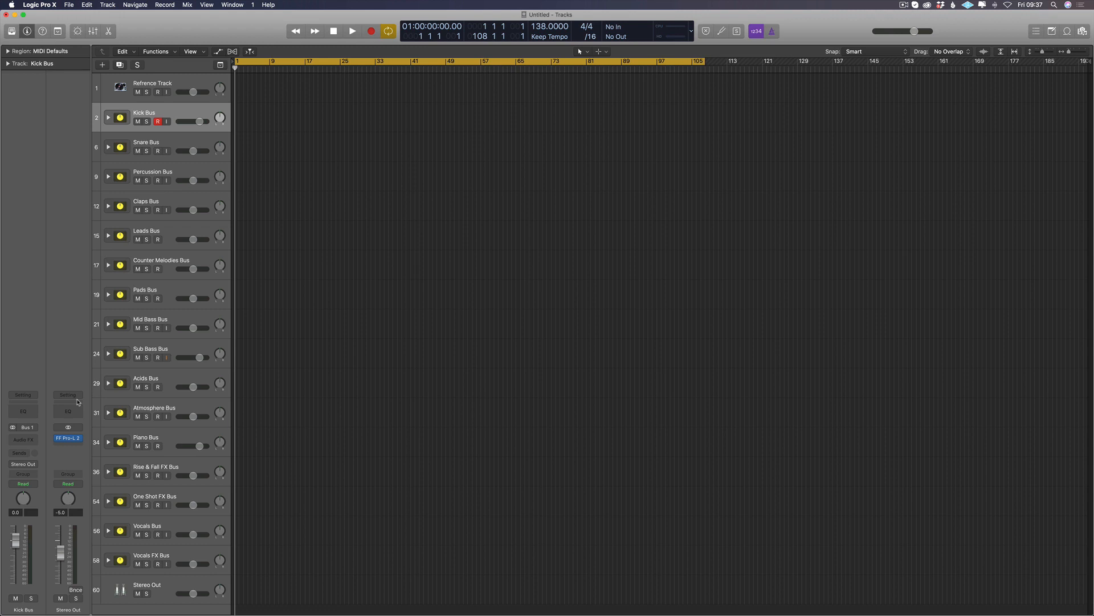
left_click(34, 441)
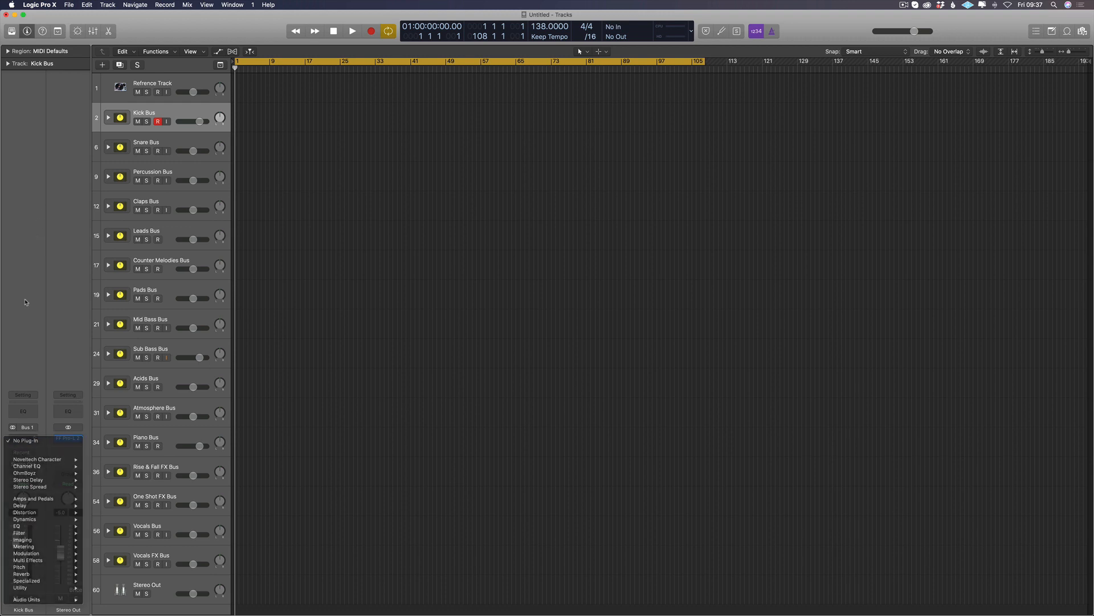
left_click(26, 405)
left_click_drag(181, 27, 423, 115)
left_click(294, 156)
left_click(730, 155)
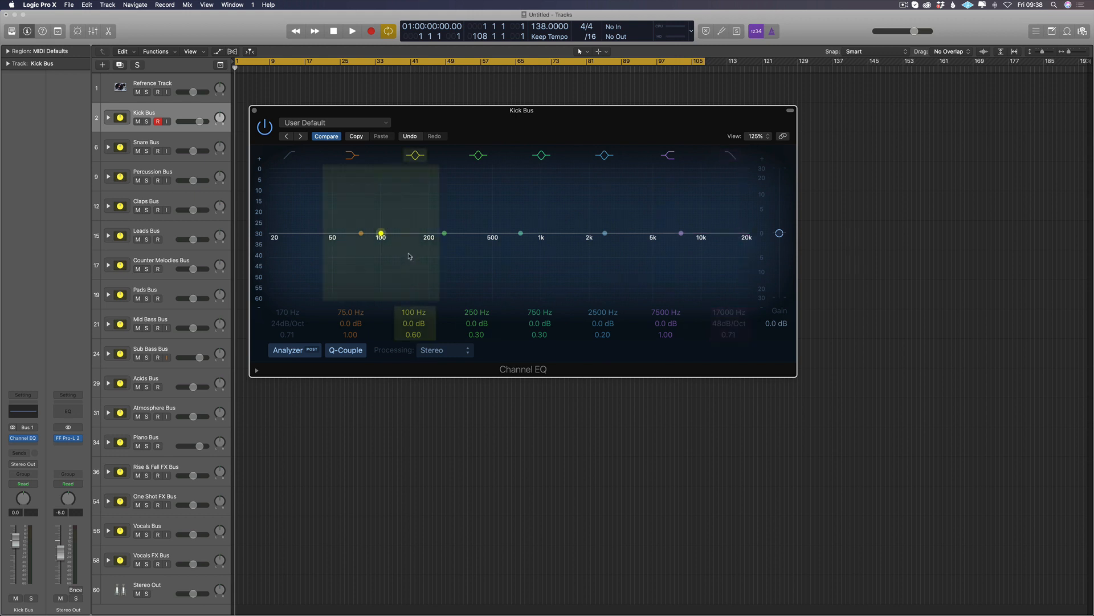
Step: Try the Kick EQ preset with its 200 Hz band moved down to about 87 Hz and compare it with the saved setting
left_click(336, 122)
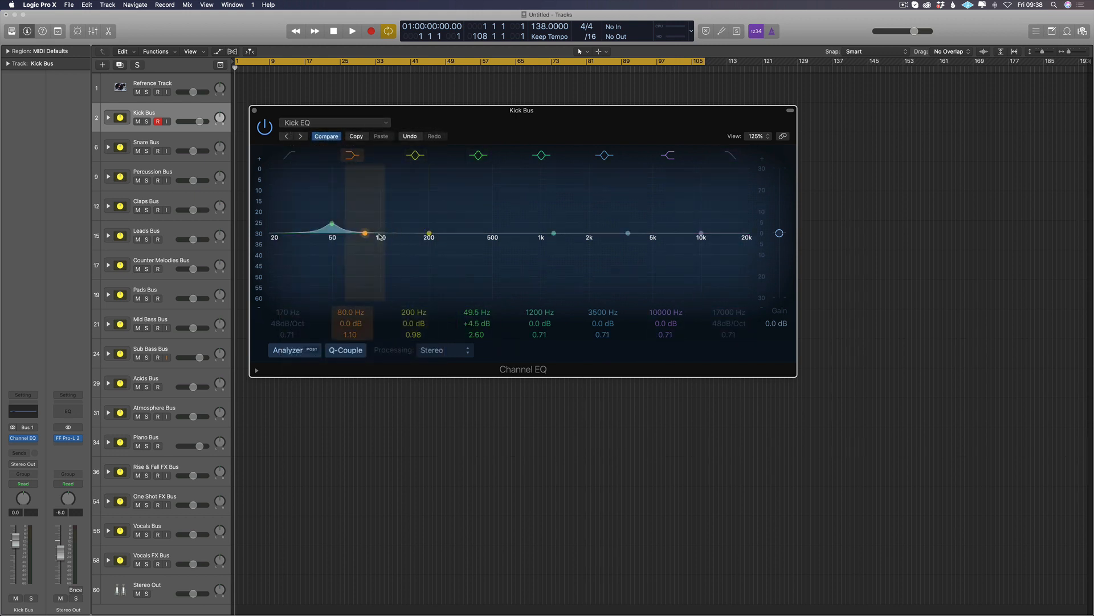
left_click_drag(429, 234, 371, 234)
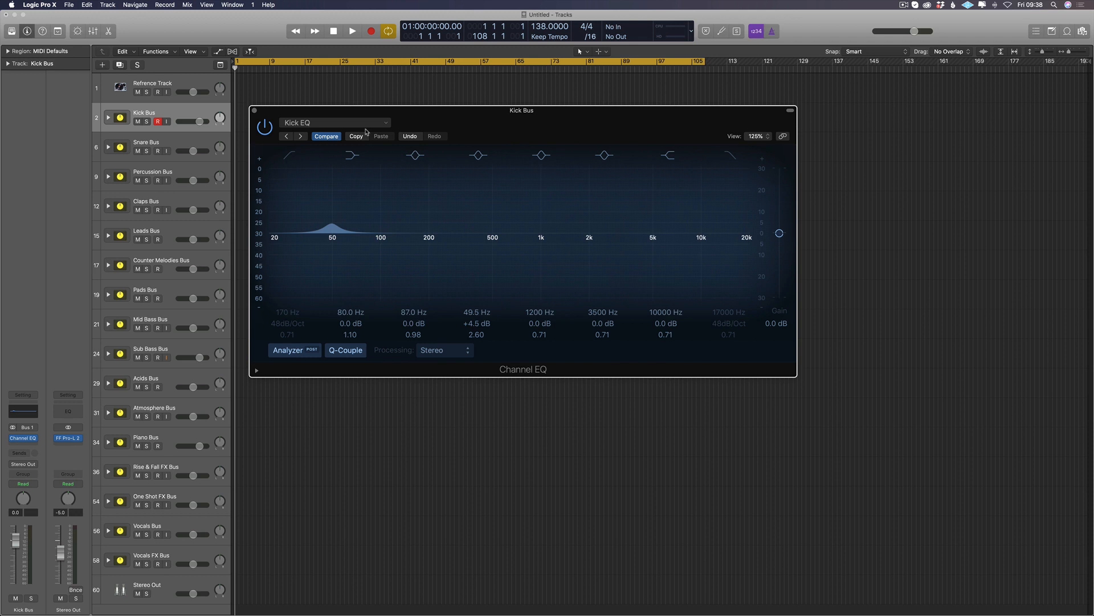
left_click_drag(402, 116, 478, 114)
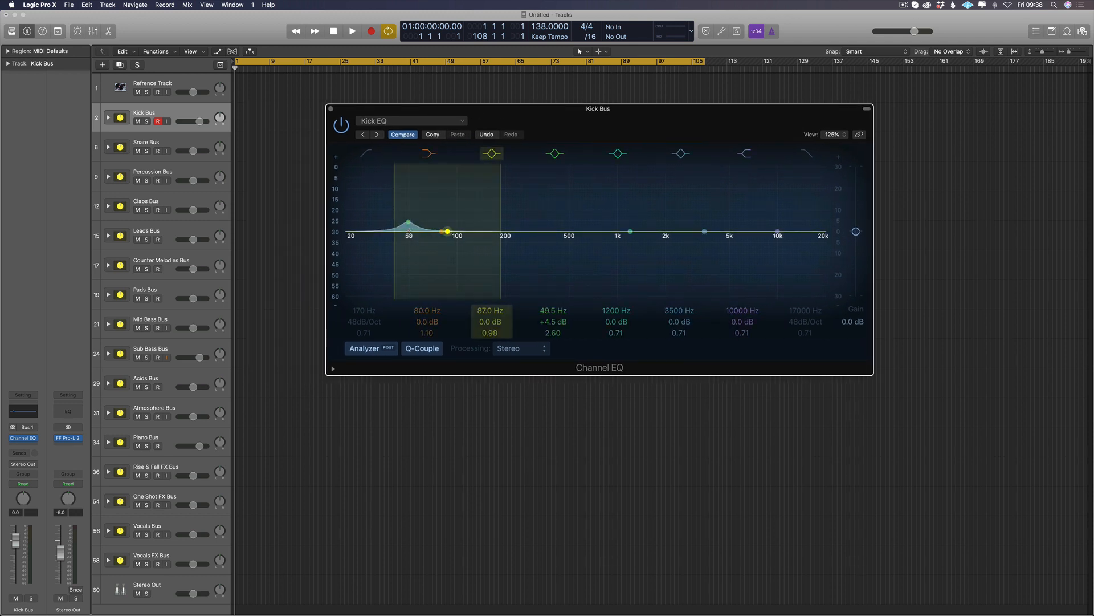
mouse_move(447, 232)
left_mouse_down()
mouse_move(448, 246)
mouse_move(454, 235)
left_mouse_up()
left_click(403, 135)
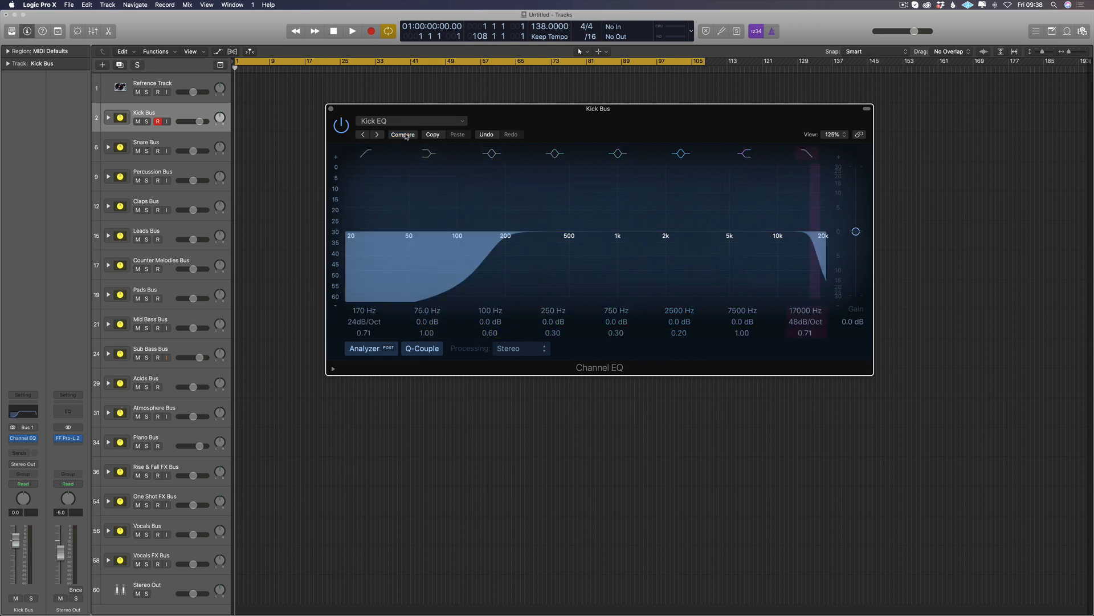
Step: Load the Kick EQ preset into the Kick Bus Channel EQ and close the plug-in window
left_click(388, 124)
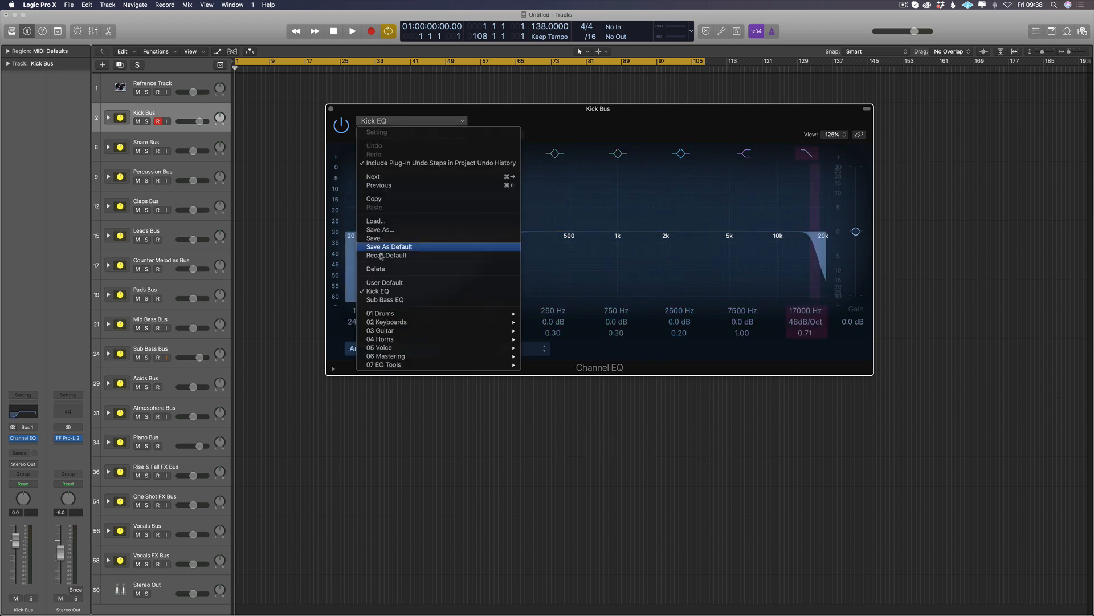
left_click(385, 286)
left_click(330, 108)
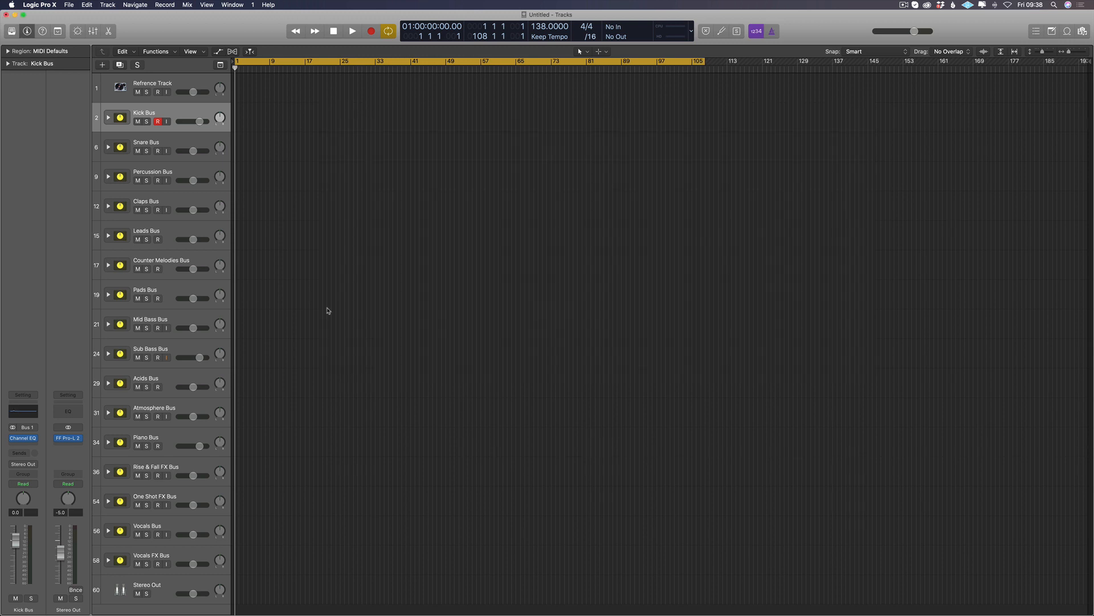
Step: Expand the Kick Bus track stack and select its Kick (Audio) track
left_click(110, 118)
left_click(148, 141)
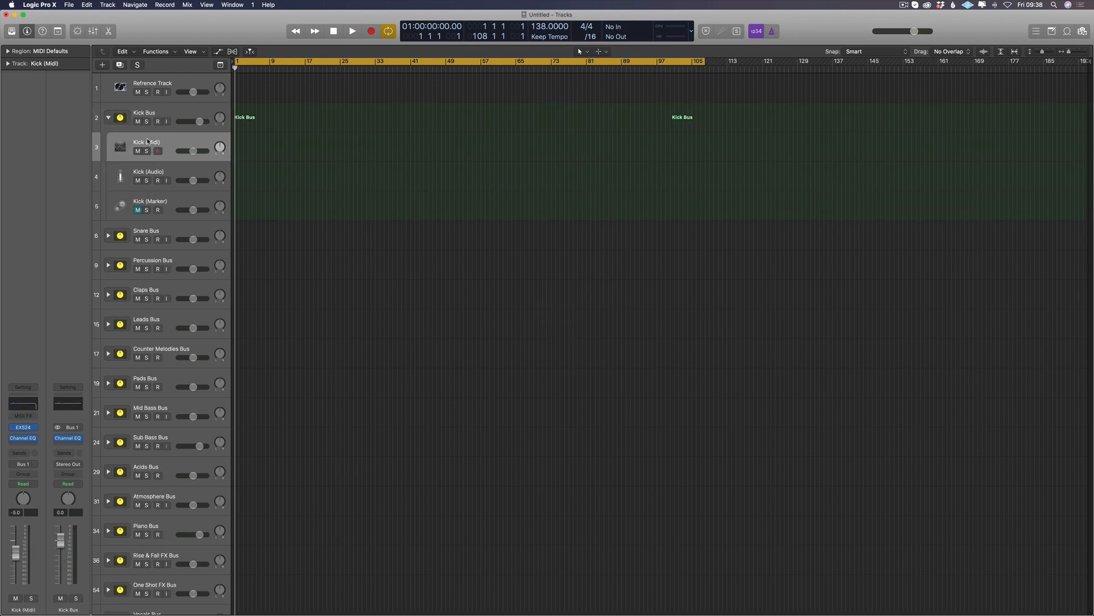
left_click(156, 169)
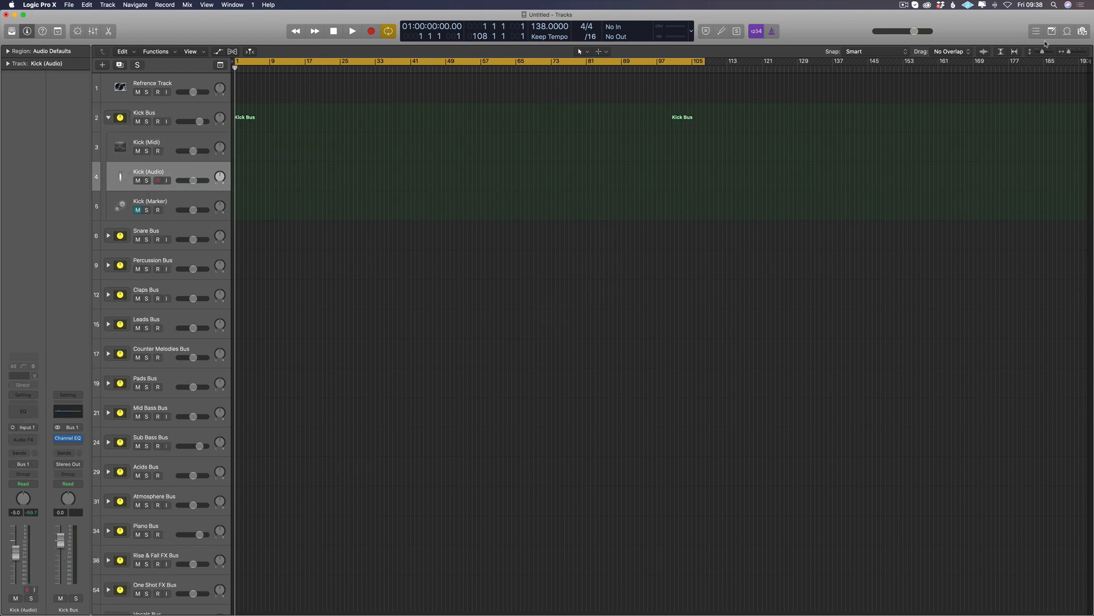
Step: In the file browser, open Desktop, Samples (SSD), the Sounds of Trance pack, Drum Hits, DPA - Kick Drums and its DPA - Tech Kicks folder
key("f")
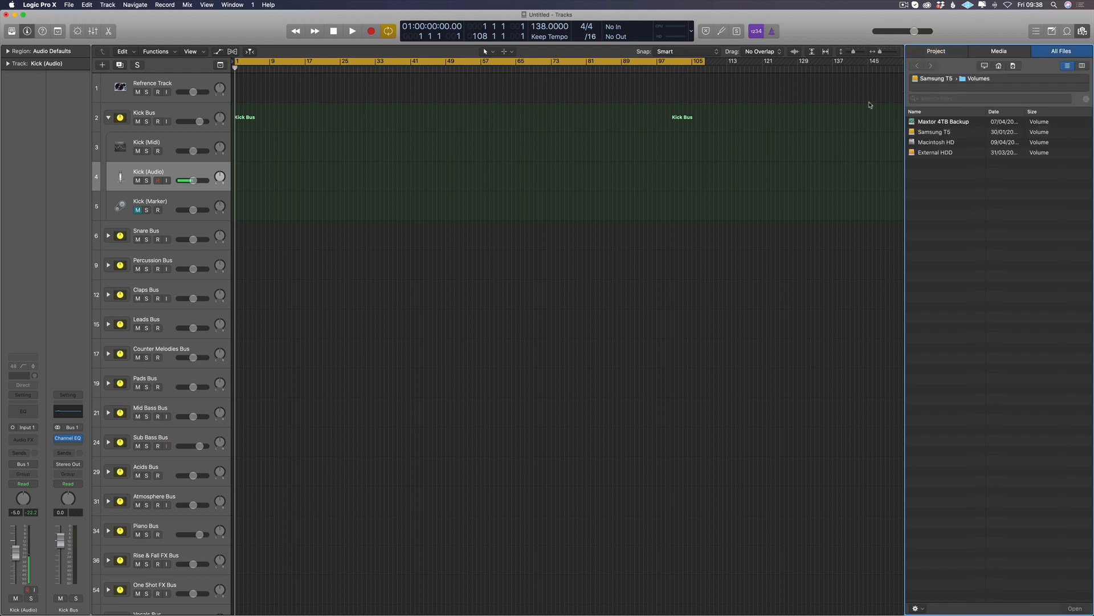
left_click(998, 66)
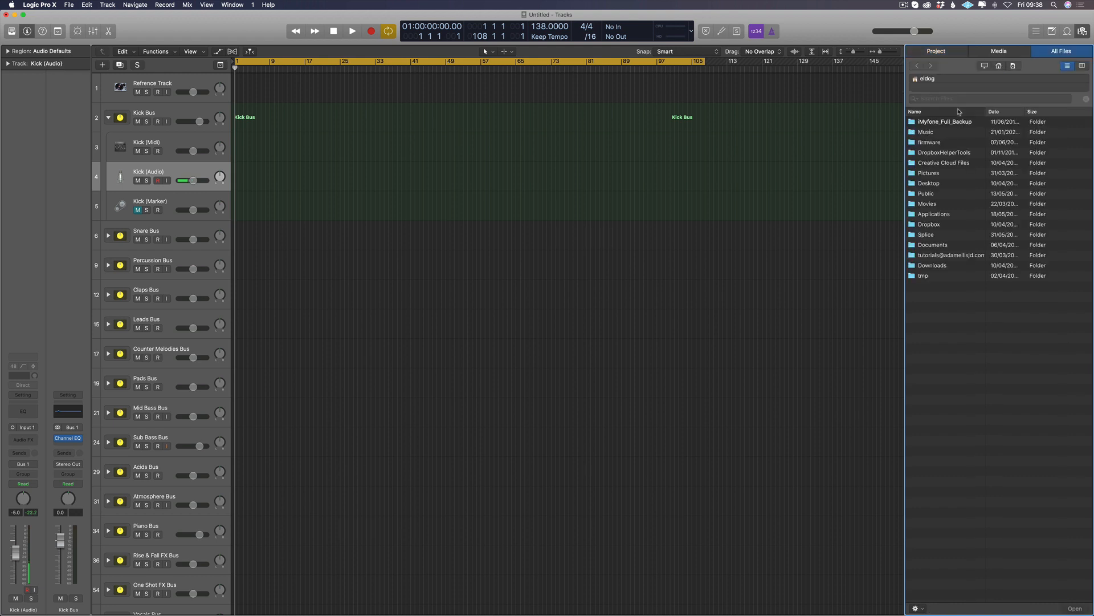
left_click(959, 111)
double_click(938, 143)
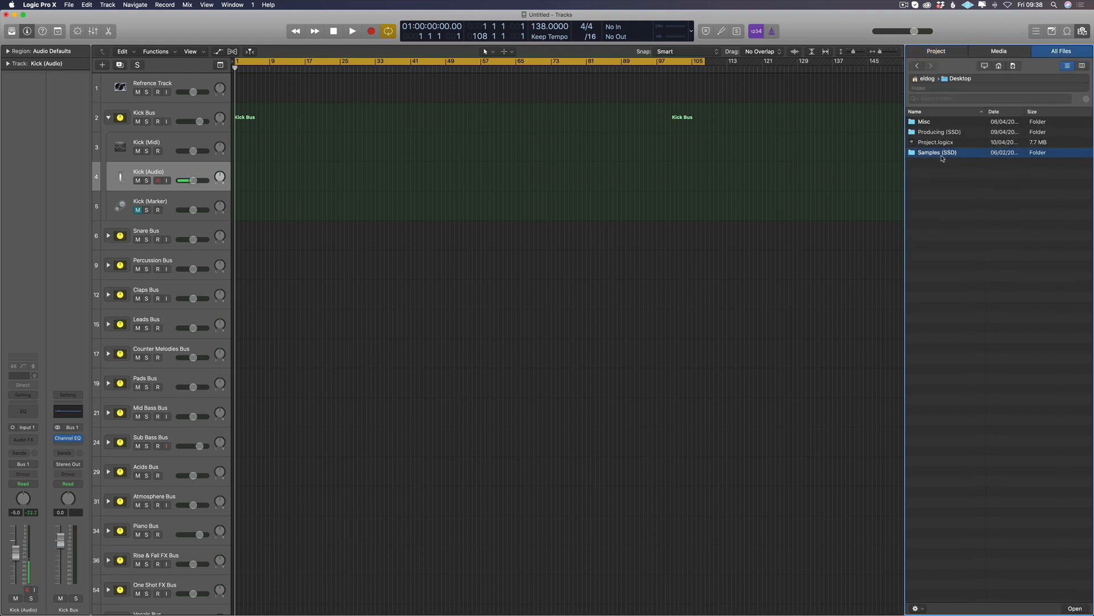
double_click(939, 152)
double_click(948, 205)
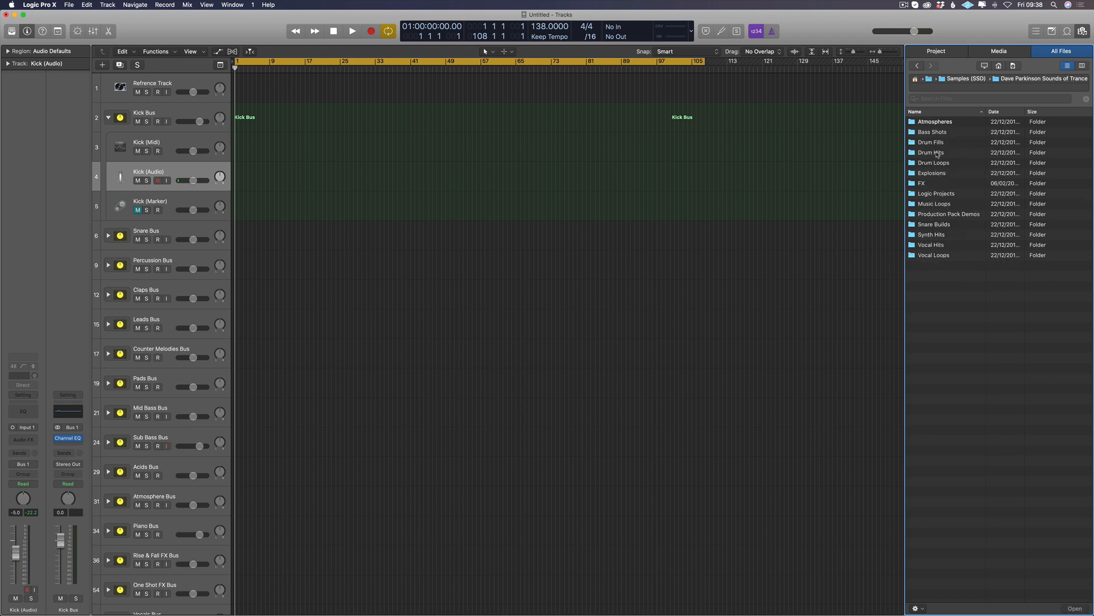
double_click(937, 153)
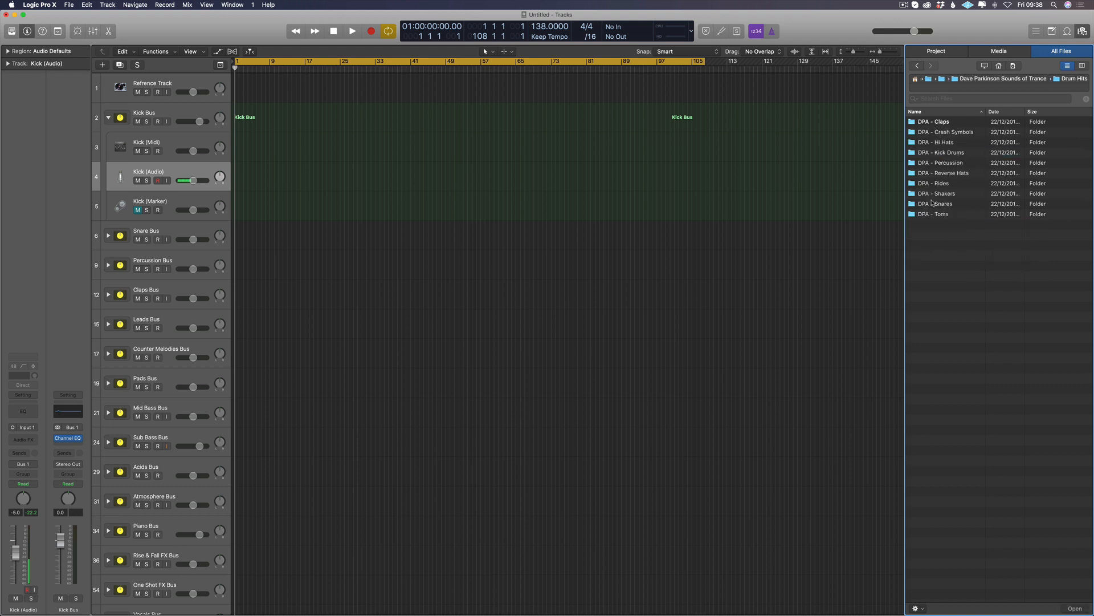
double_click(949, 152)
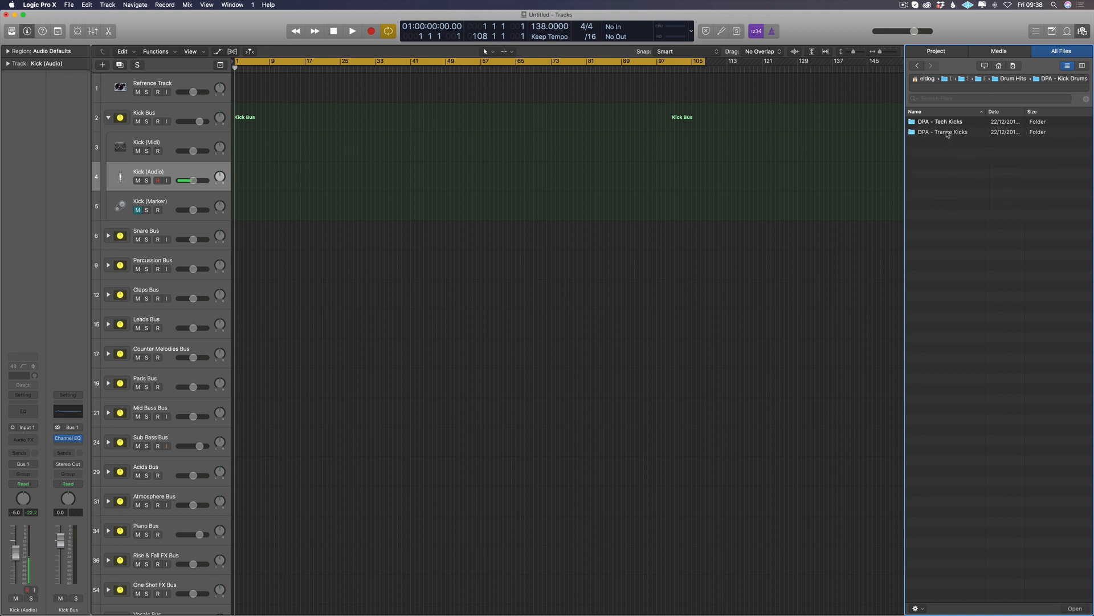
left_click(947, 135)
double_click(947, 123)
Step: Audition the tech kick samples from DPA - Tech Kick - 012 through 020
left_click(940, 235)
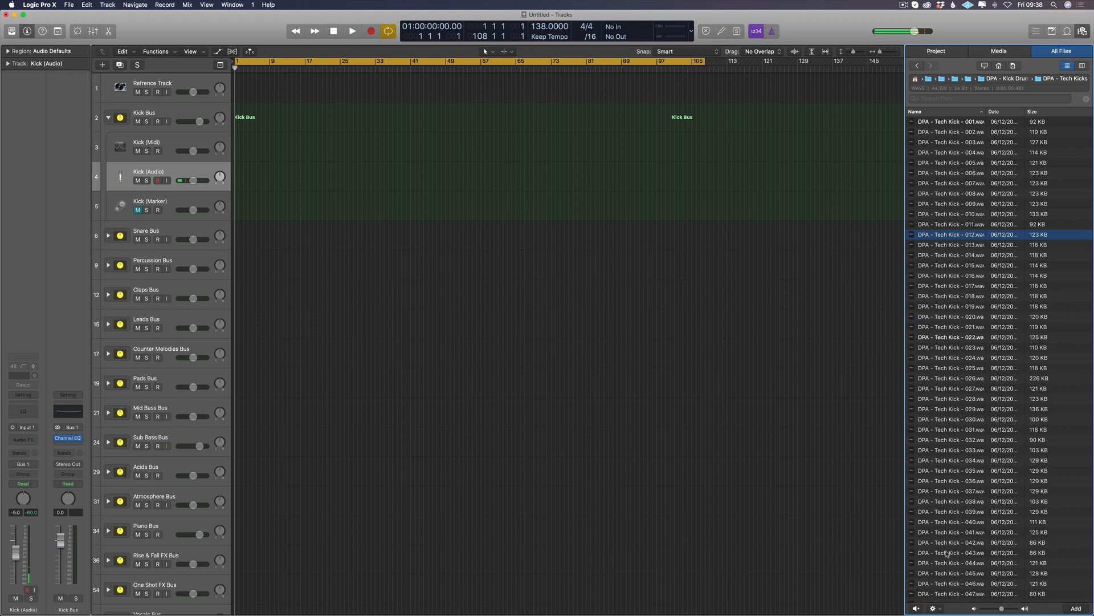
key("Down")
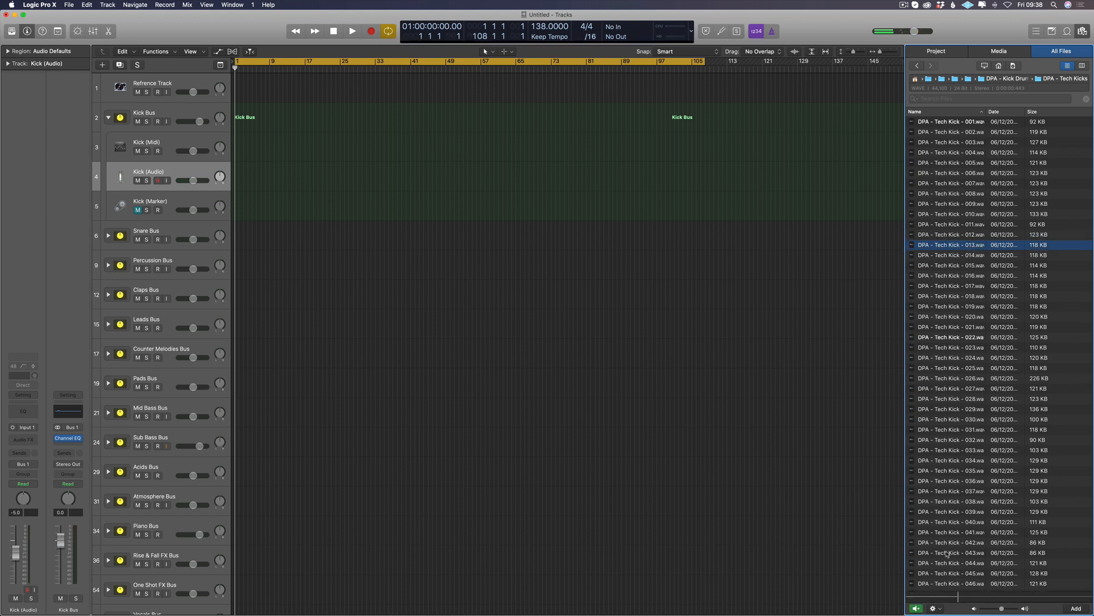
key("Down")
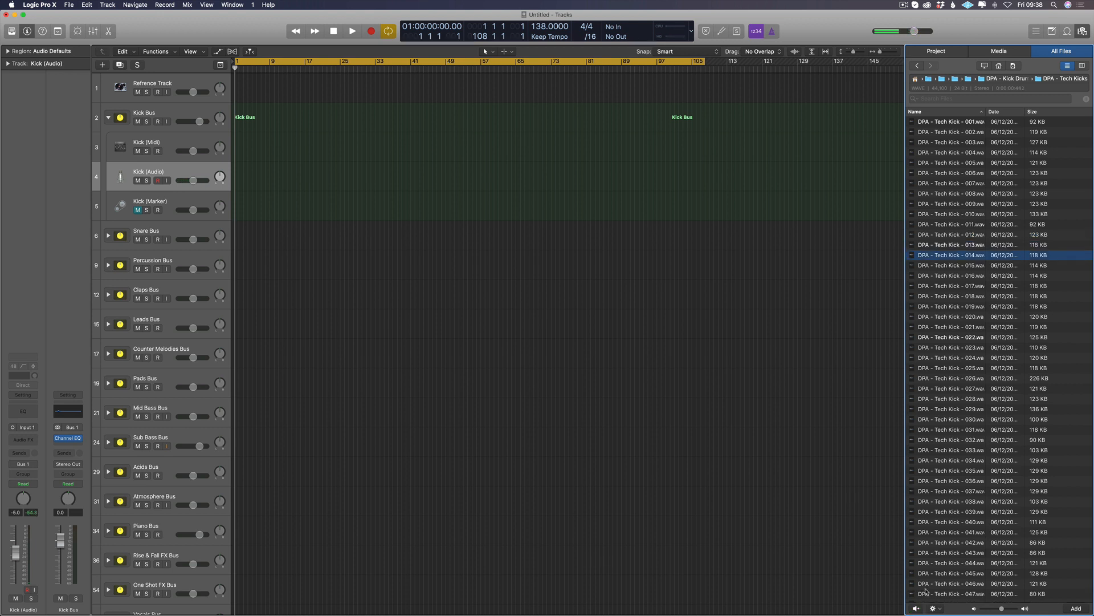
key("Down")
key("Down")
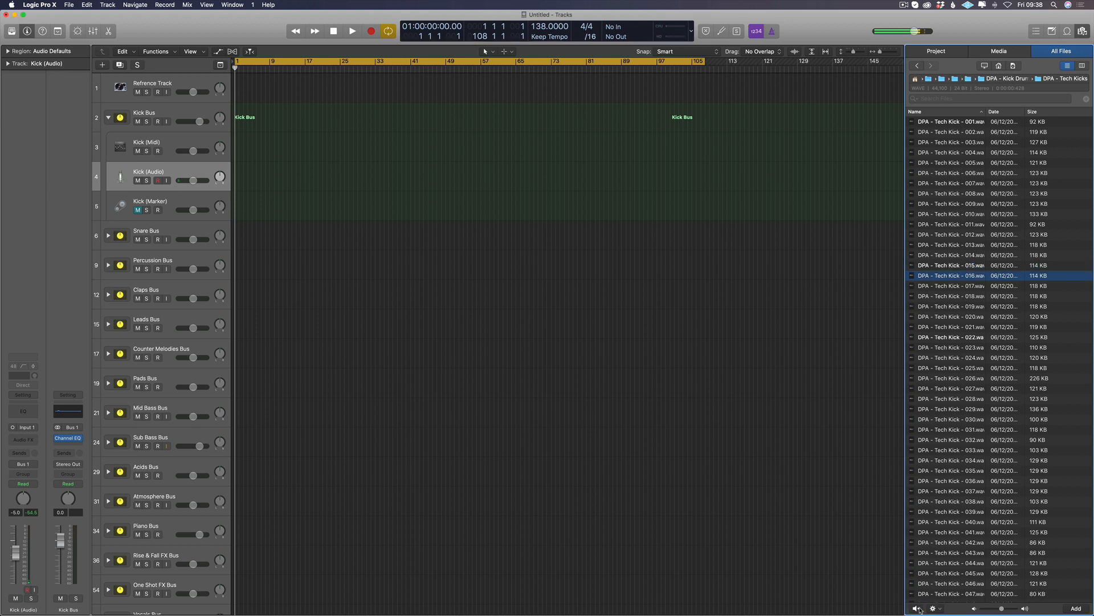
key("Down")
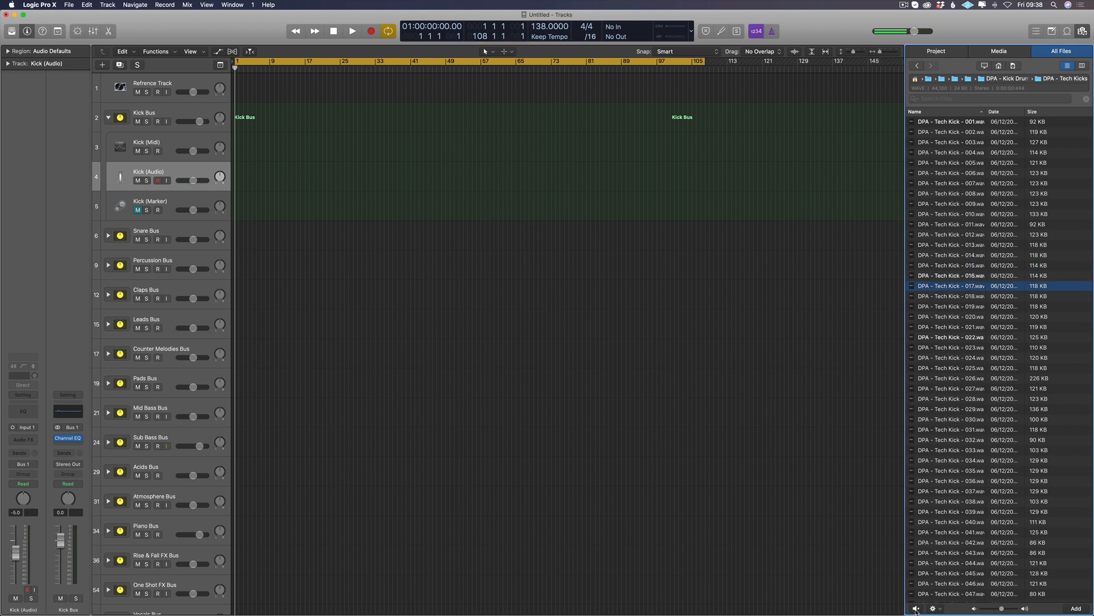
key("Down")
key("Down")
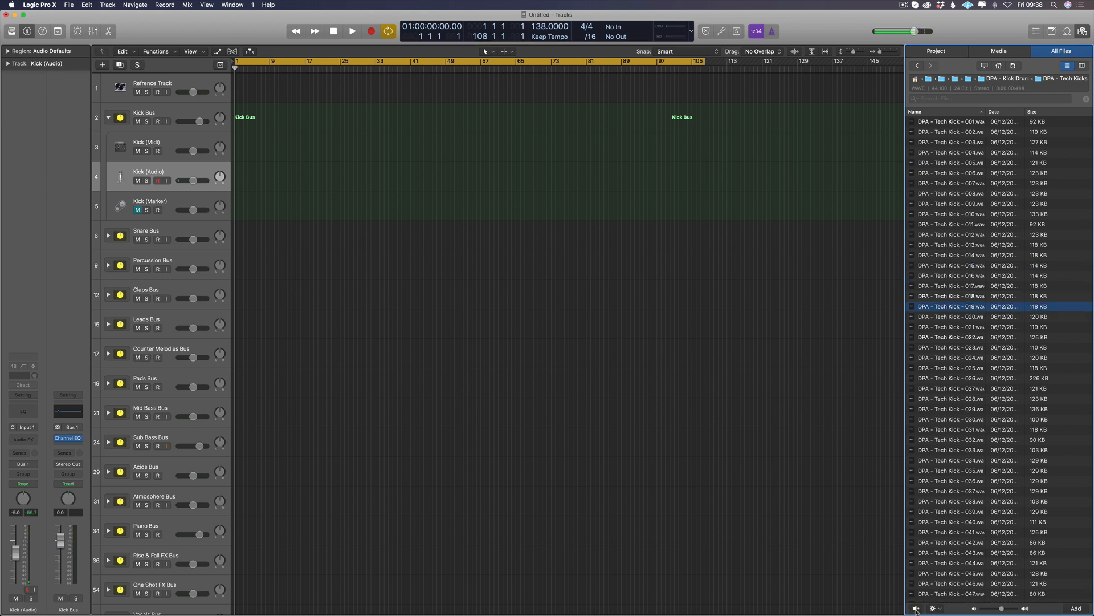
key("Down")
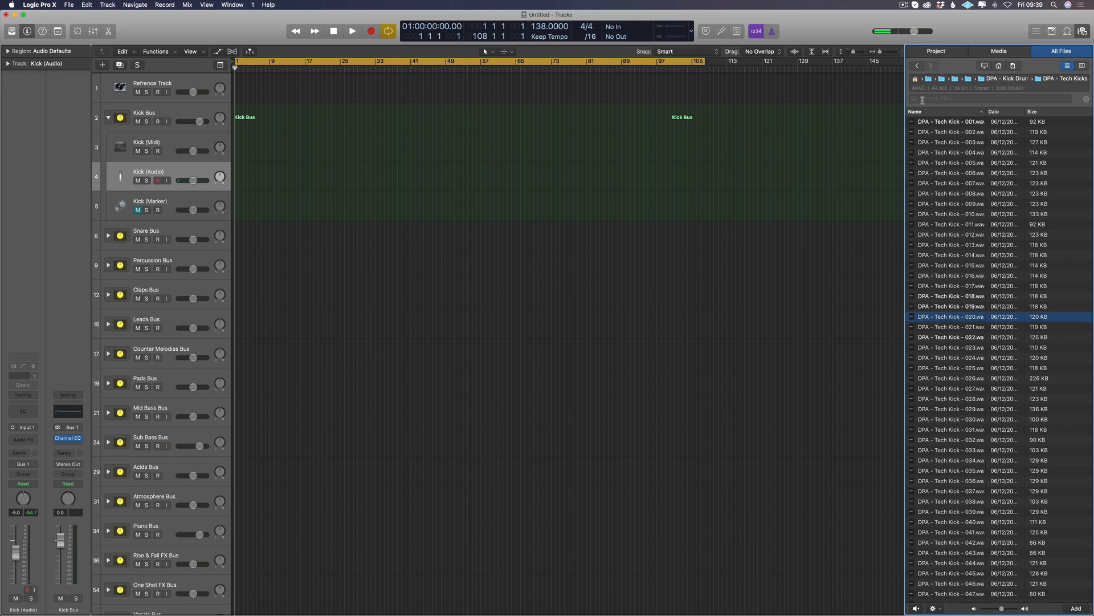
Step: Add DPA - Trance Kick - 005 from the DPA - Trance Kicks folder to the Kick (Audio) track at position 10 2 1 1
left_click(914, 64)
double_click(940, 131)
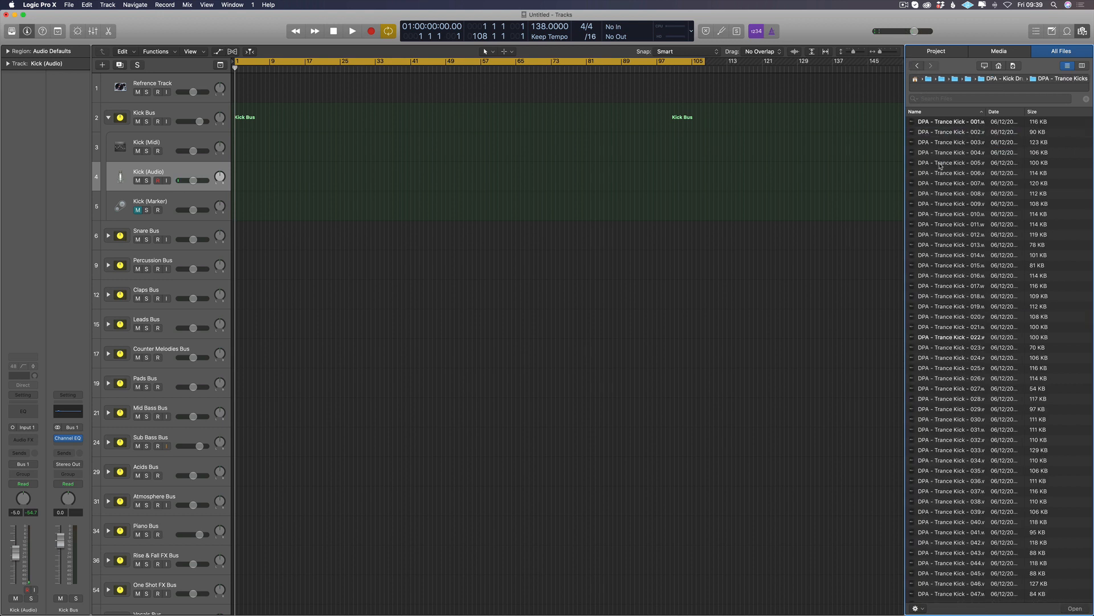
left_click(941, 163)
left_click_drag(917, 163, 281, 203)
left_click(608, 208)
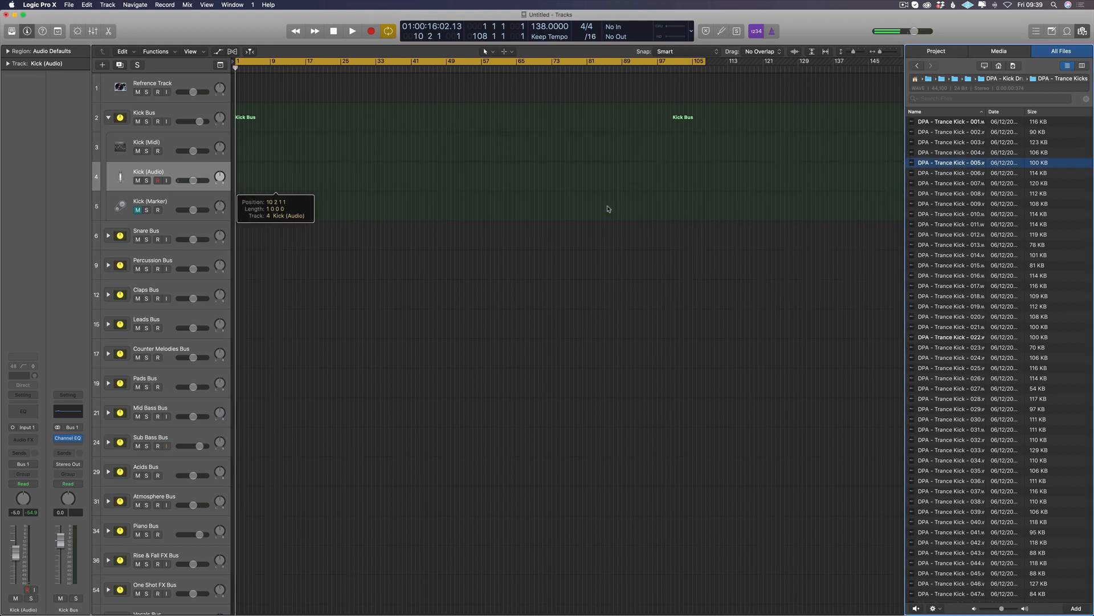
Step: Move the trance kick region to the start of bar 1 on the Kick (Audio) track
key("super+Right")
key("super+Right")
key("super+Right")
scroll(393, 199, "left", 5)
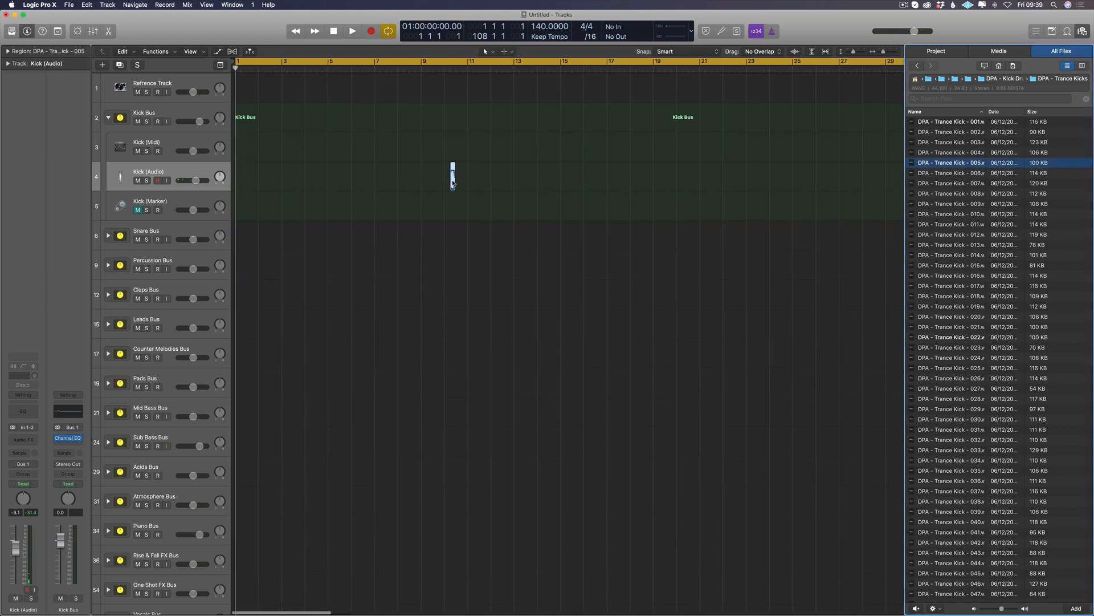
left_click_drag(453, 184, 227, 181)
key("super+Right")
key("super+Right")
key("super+Right")
key("super+Right")
key("super+Right")
key("super+Right")
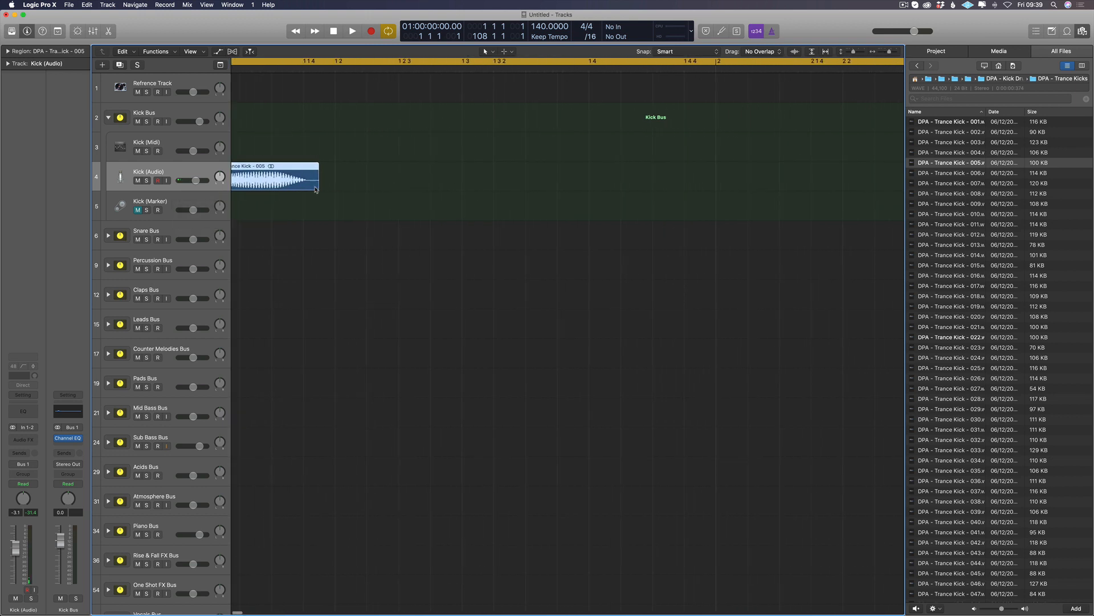
scroll(315, 189, "left", 2)
key("super+Left")
key("super+Left")
left_click(332, 218)
key("super+Left")
key("super+Left")
key("super+Left")
key("super+Left")
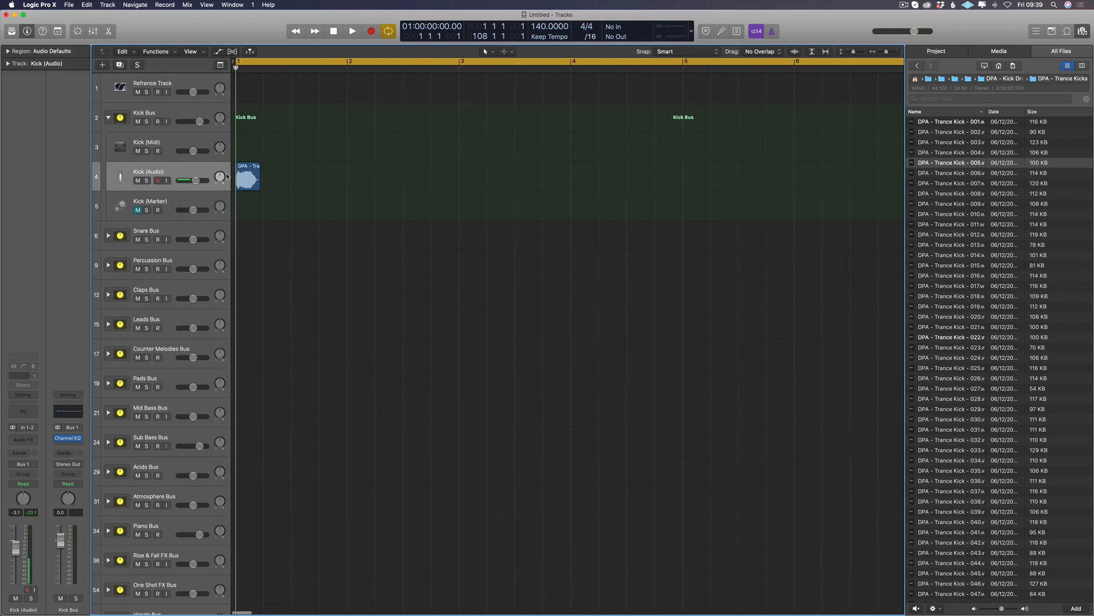
Step: Copy the kick region onto every beat of bars 1 to 4 and set the cycle range from bar 1 to bar 5
left_click_drag(252, 177, 303, 183)
key("super+Left")
left_click_drag(435, 171, 371, 180)
key("super+Up")
left_click(237, 66)
left_click_drag(237, 66, 474, 66)
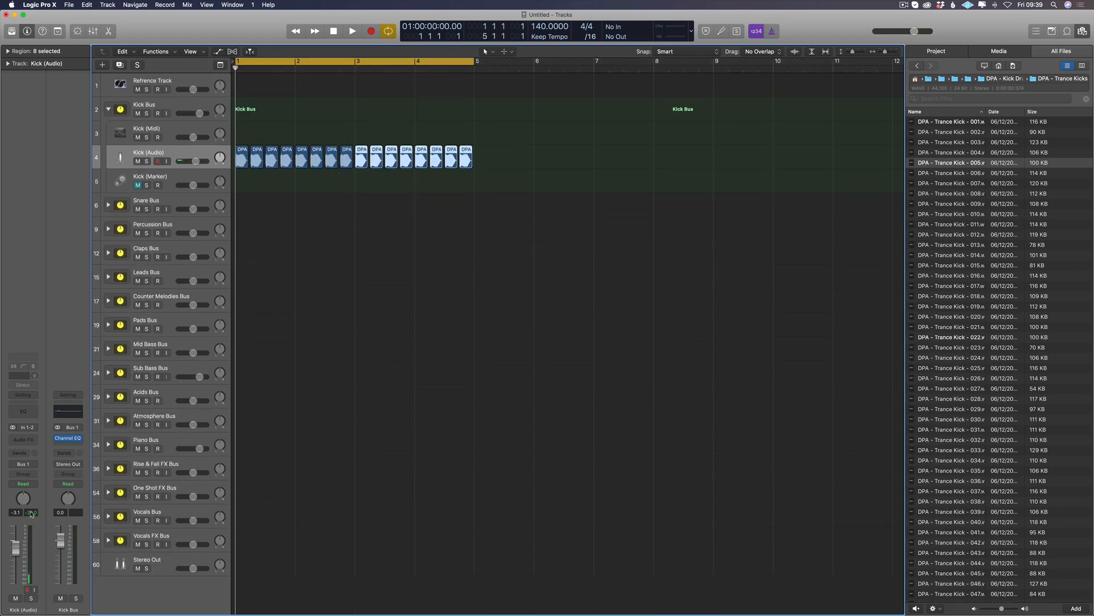
Step: Play the kick loop and check the channel strips of the Kick Bus and the Kick (Audio) track
key("space")
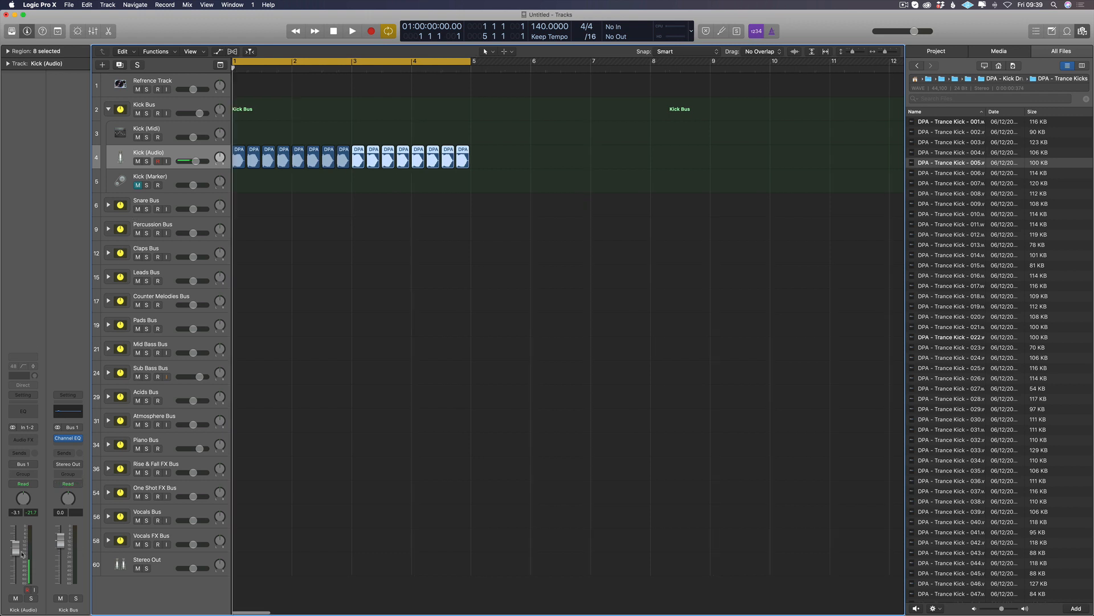
left_click(189, 103)
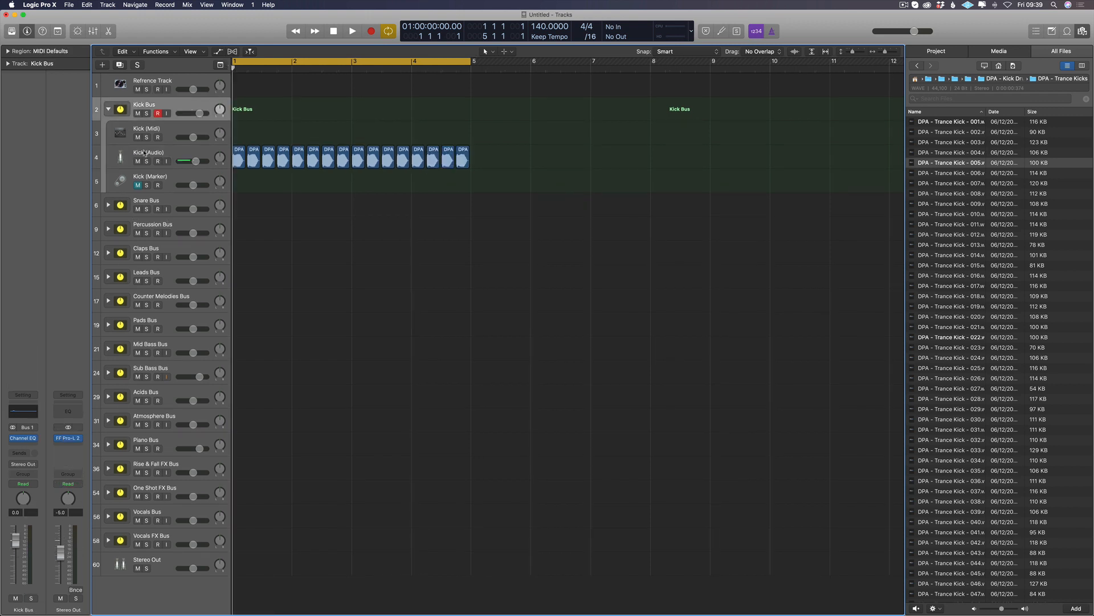
left_click(184, 151)
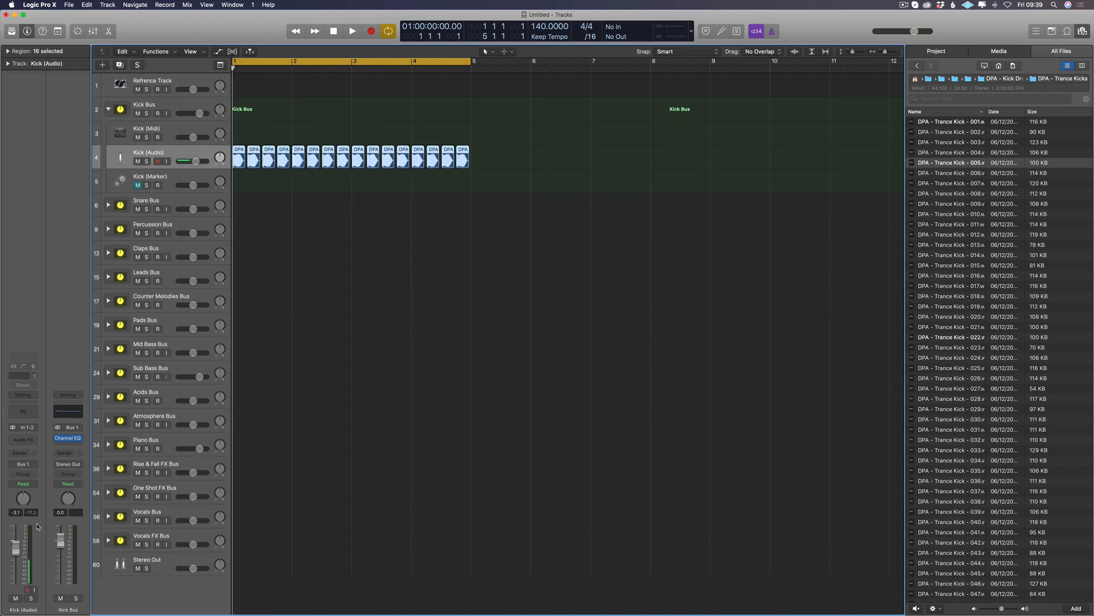
Step: Lower the Kick (Audio) fader to about -8.3 dB during playback, then stop and delete all kick regions on that track
key("space")
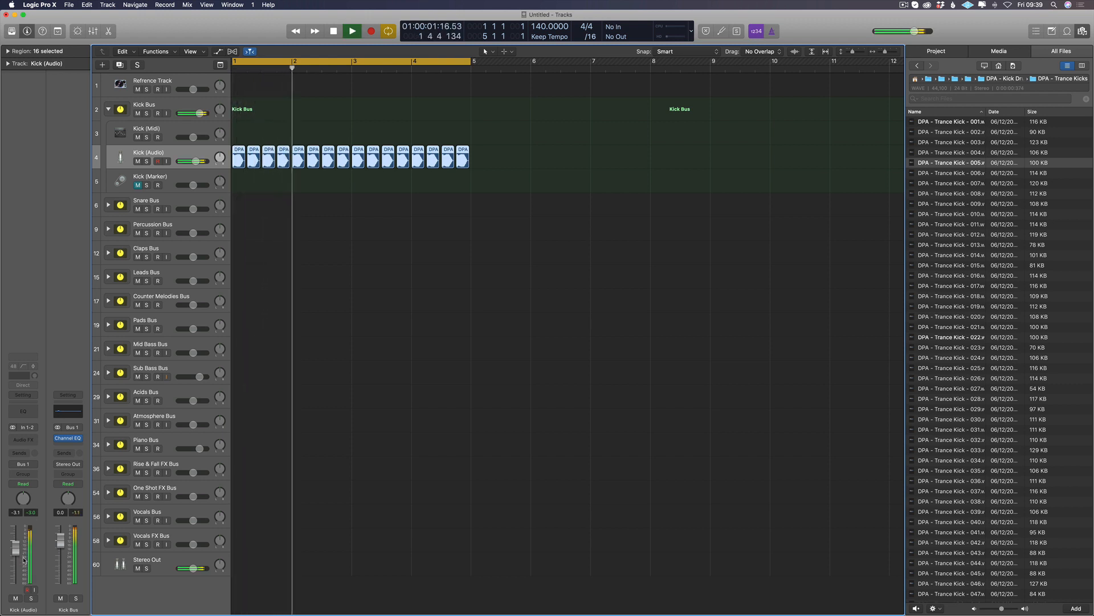
left_click_drag(15, 549, 16, 558)
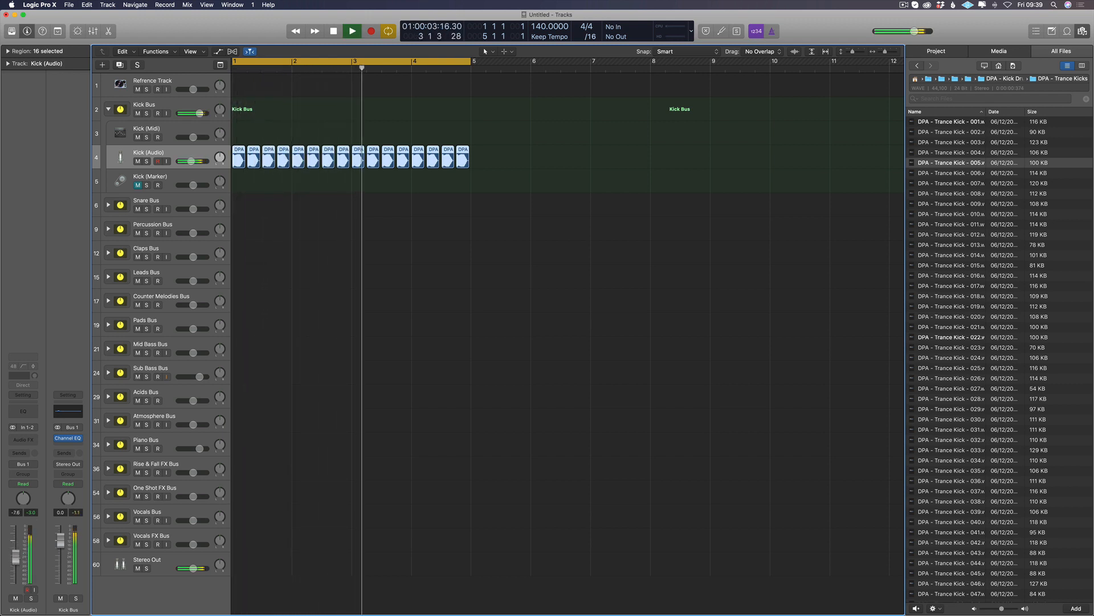
key("space")
key("Delete")
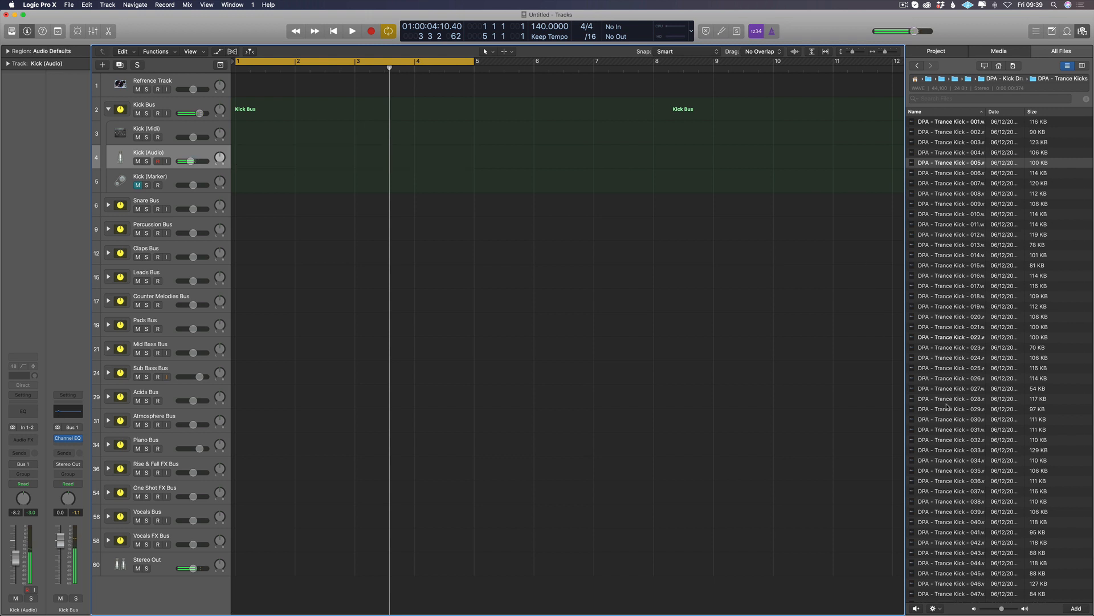
Step: Add DPA - Trance Kick - 040 to the Kick (Audio) track
left_click(959, 522)
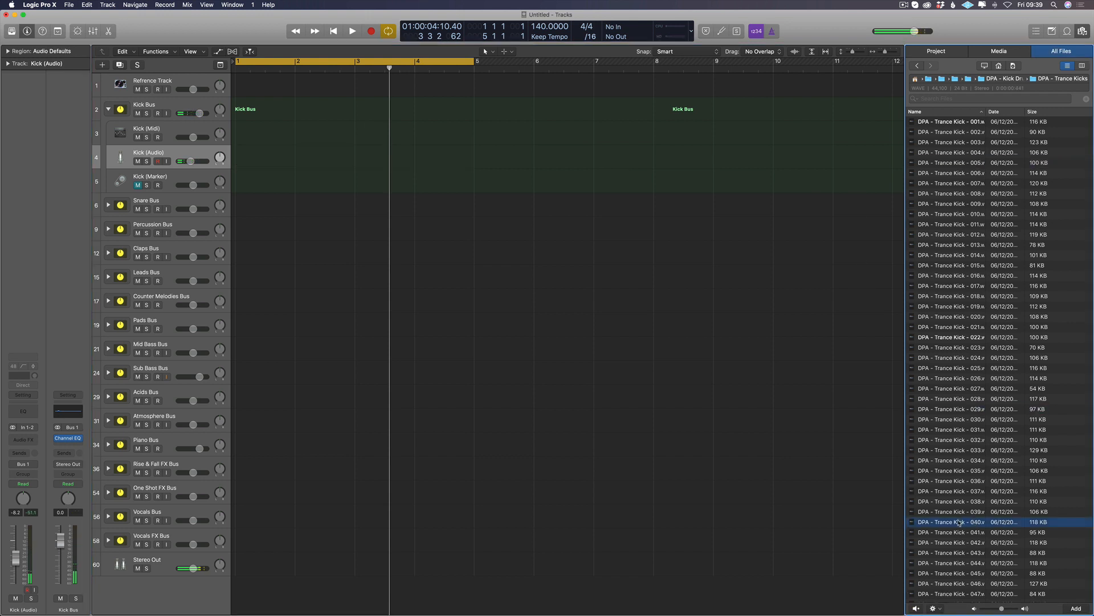
left_click_drag(958, 522, 397, 161)
left_click(611, 206)
Step: Place the new kick region at the start of bar 1 and copy it onto every beat of bars 1 and 2
key("super+Right")
key("super+Right")
key("super+Right")
scroll(250, 164, "left", 3)
key("super+z")
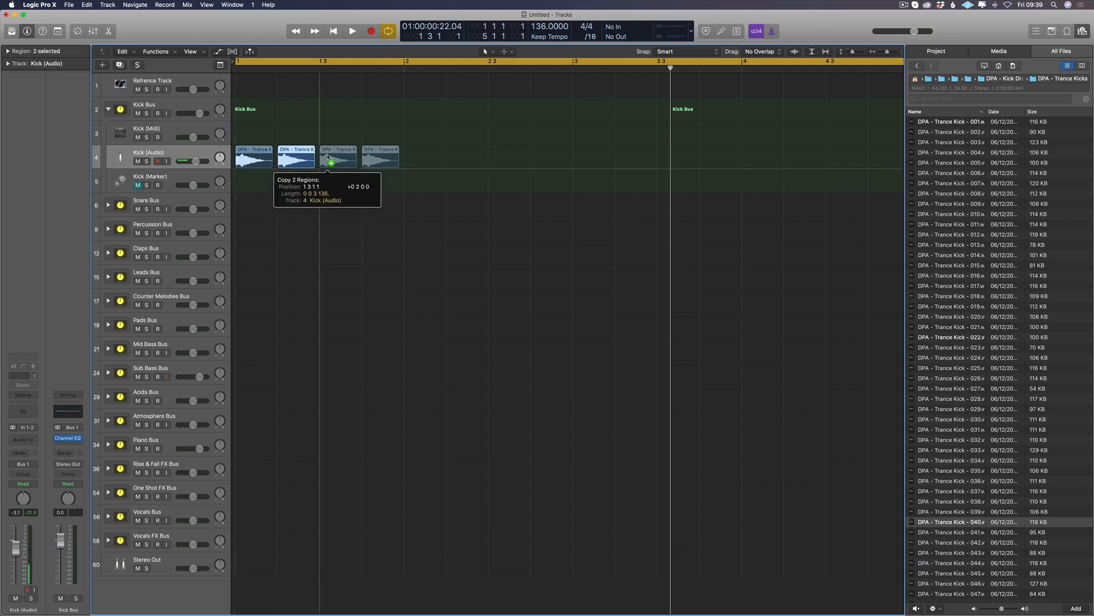
left_click_drag(303, 162, 471, 164)
Step: Play the kick pattern and lower the Kick (Audio) fader to about -8.4 dB
key("space")
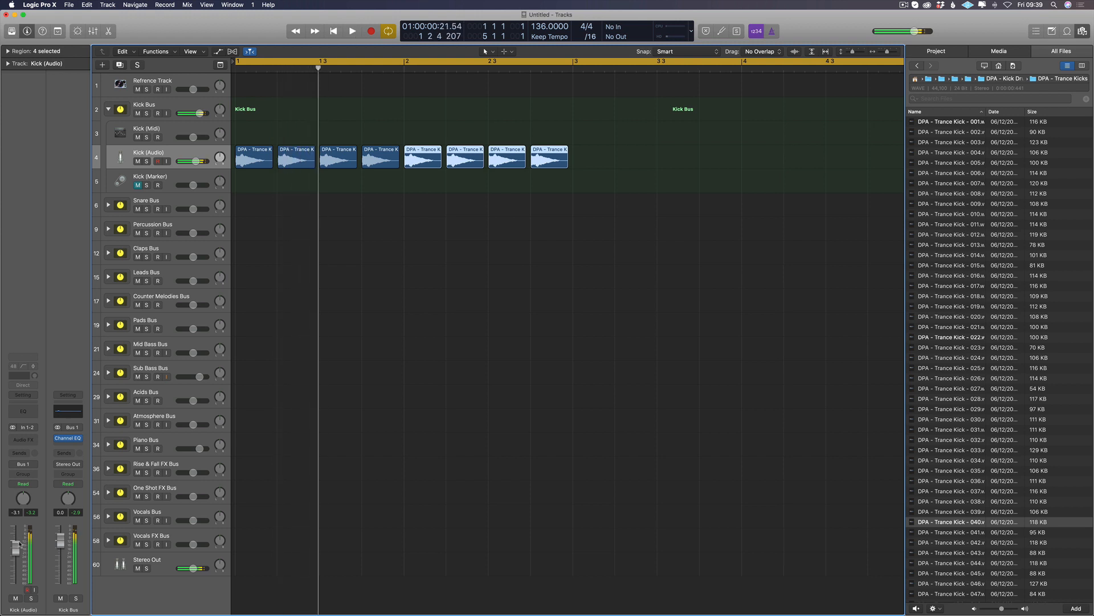
left_click_drag(15, 546, 16, 556)
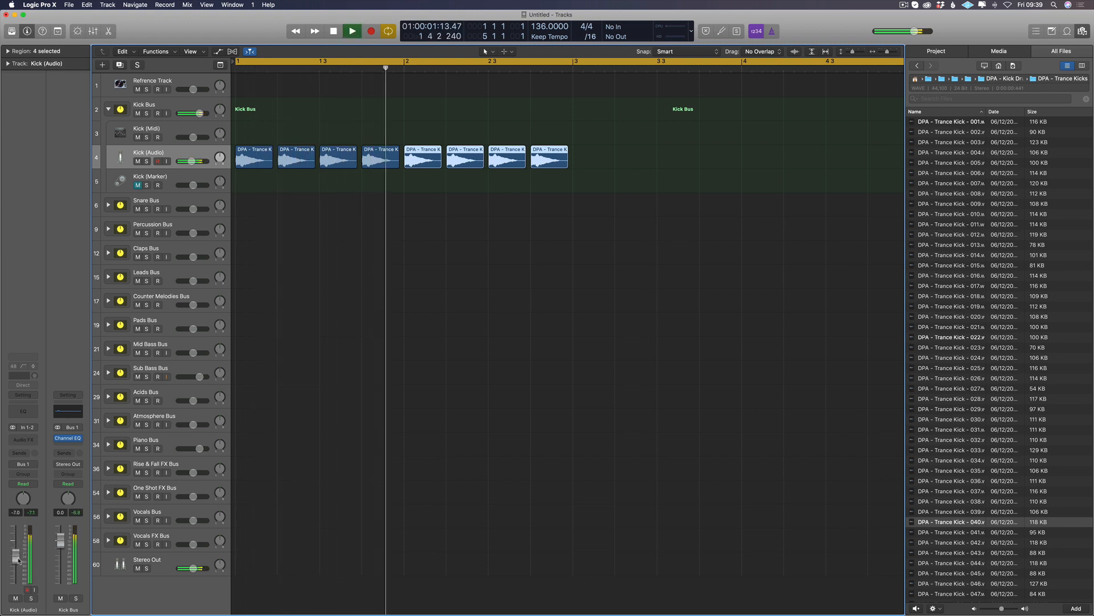
key("Return")
left_click_drag(19, 556, 17, 559)
key("Return")
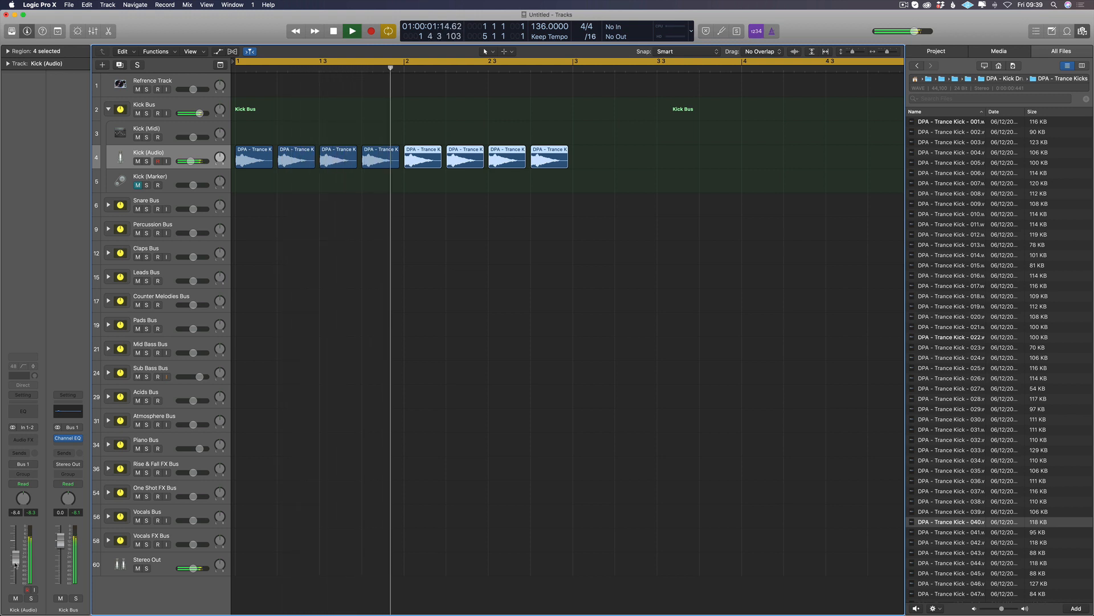
Step: Play and stop the kick pattern several times to check its sound and the channel levels
key("space")
key("space")
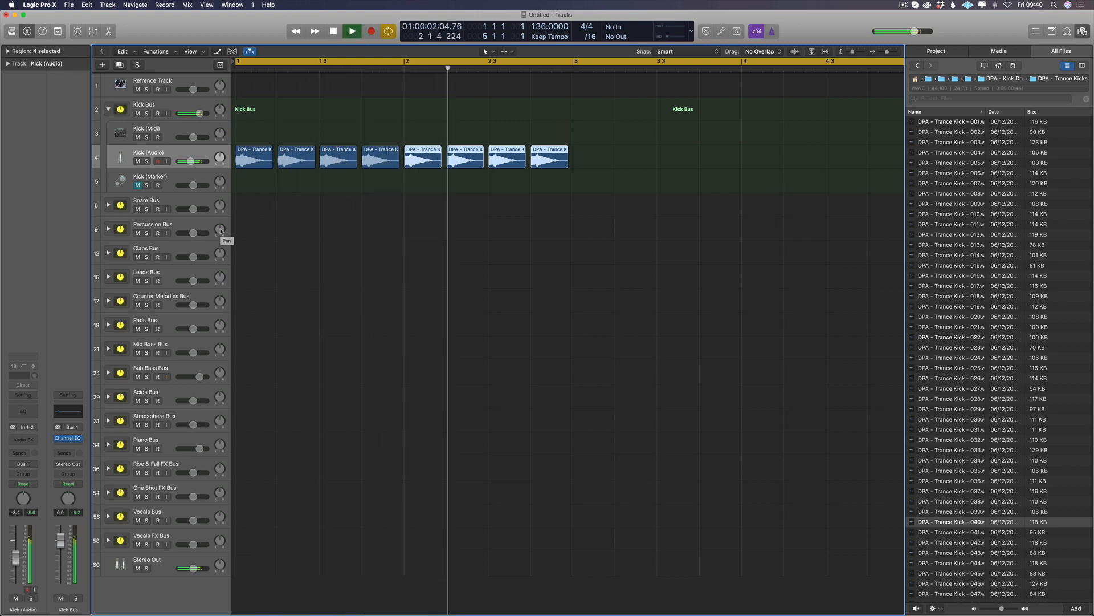
key("space")
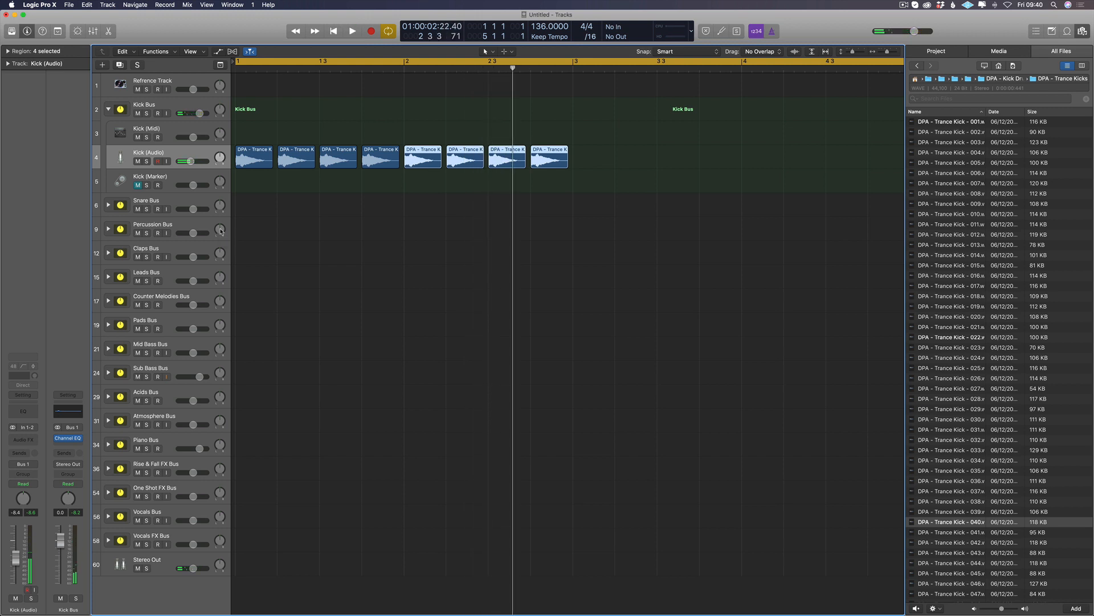
key("space")
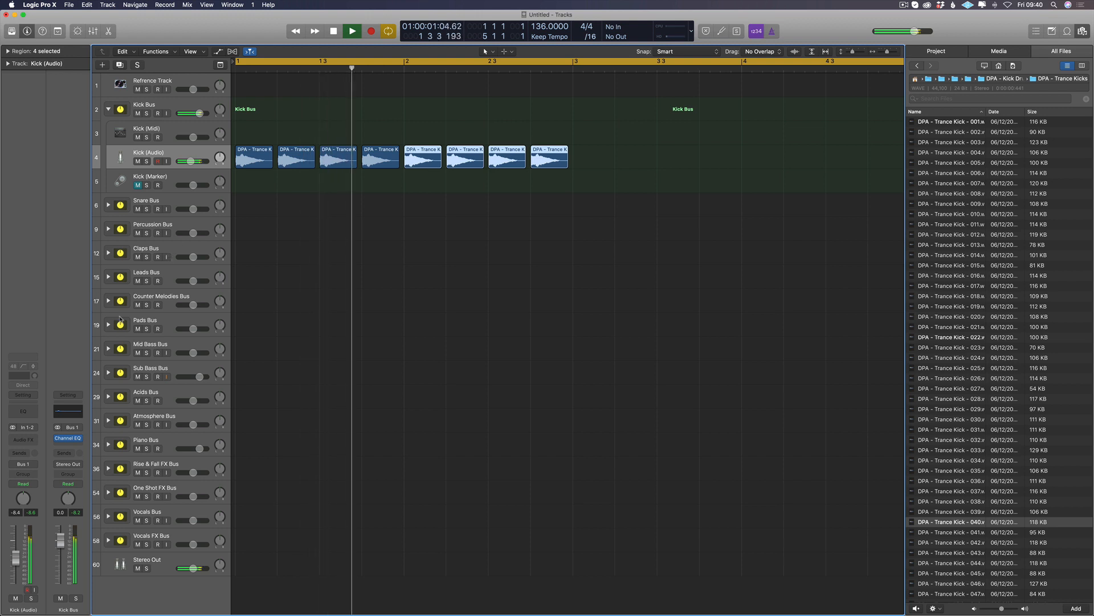
key("space")
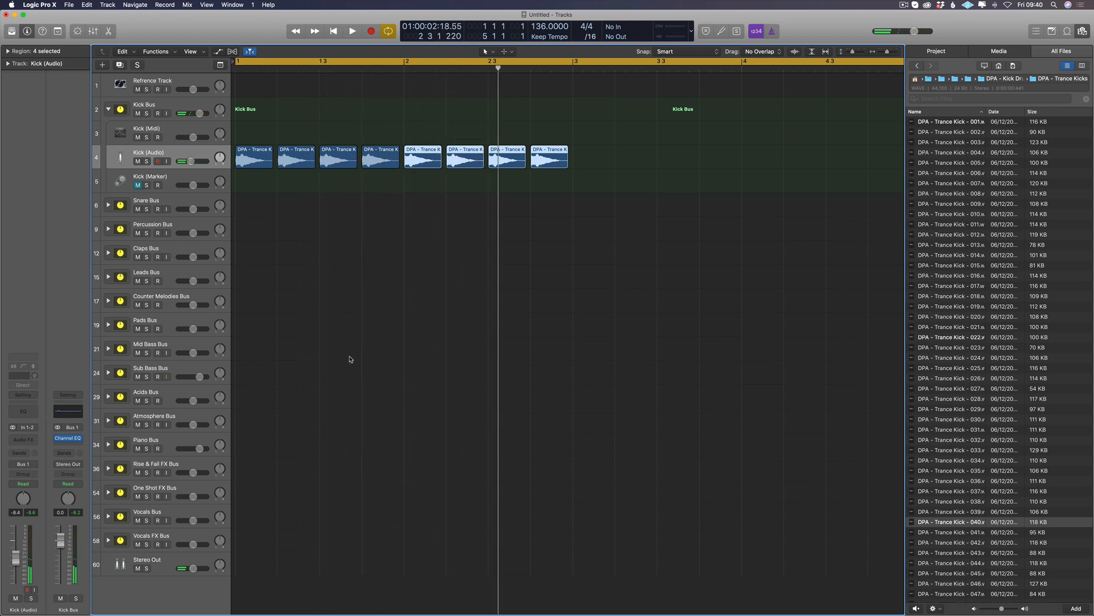
key("space")
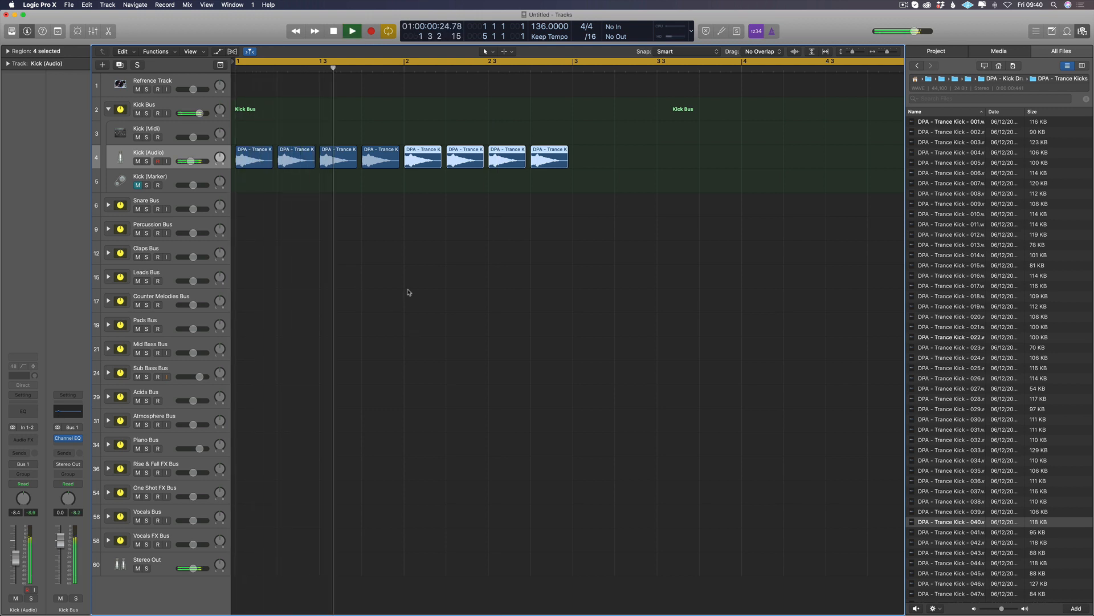
Step: Insert a Channel EQ on the Kick (Audio) channel and switch off its low cut band, then stop playback
left_click(23, 410)
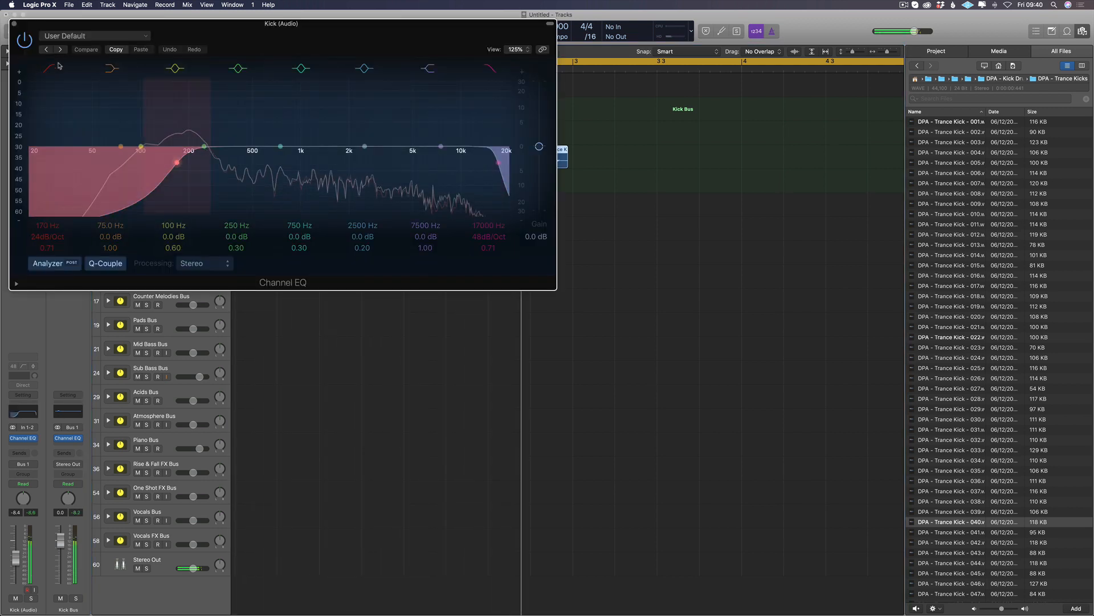
left_click(83, 37)
left_click(112, 155)
left_click(580, 143)
key("space")
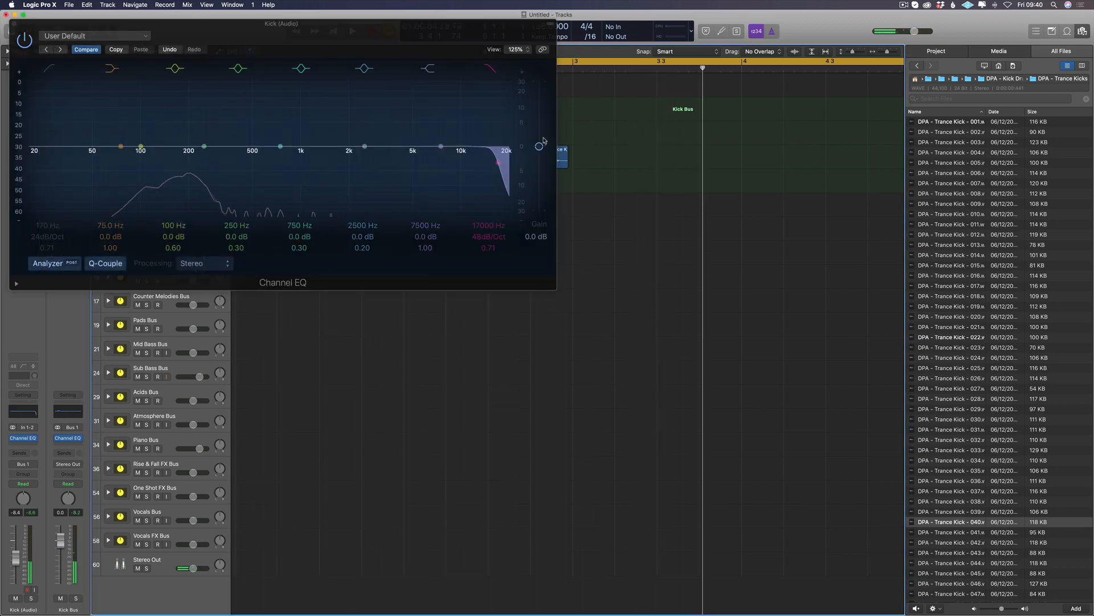
Step: Hide the plug-in window, set the cycle range from bar 1 to bar 3 and play the loop
key("v")
left_click_drag(238, 61, 566, 93)
key("space")
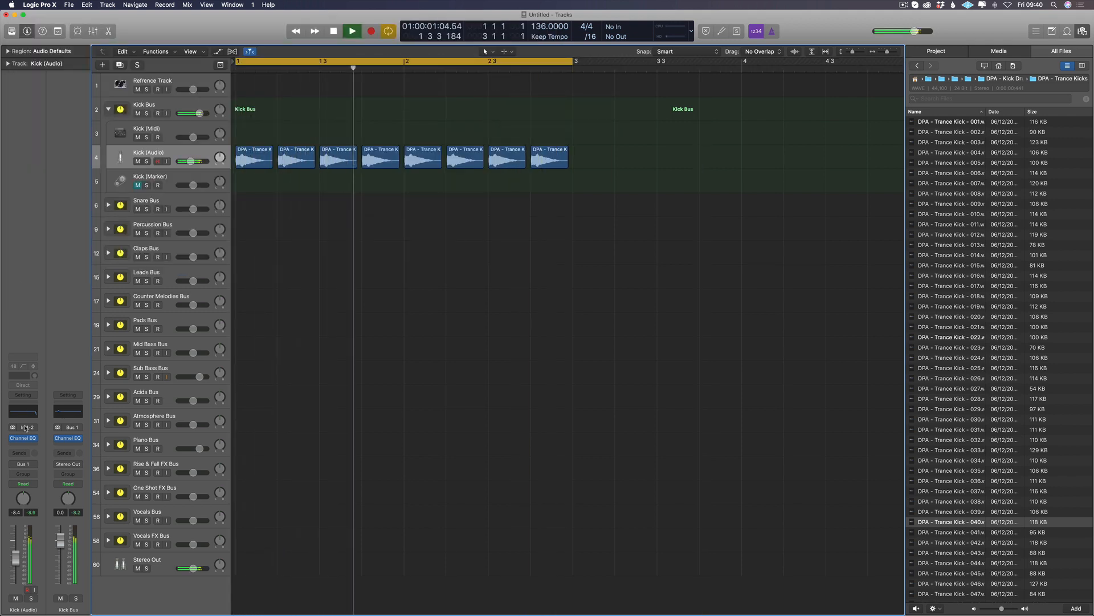
Step: With the Channel EQ's high cut off, boost 53 Hz by 2.0 dB at Q 3.20 and raise the high shelf 1.0 dB at 1900 Hz
key("v")
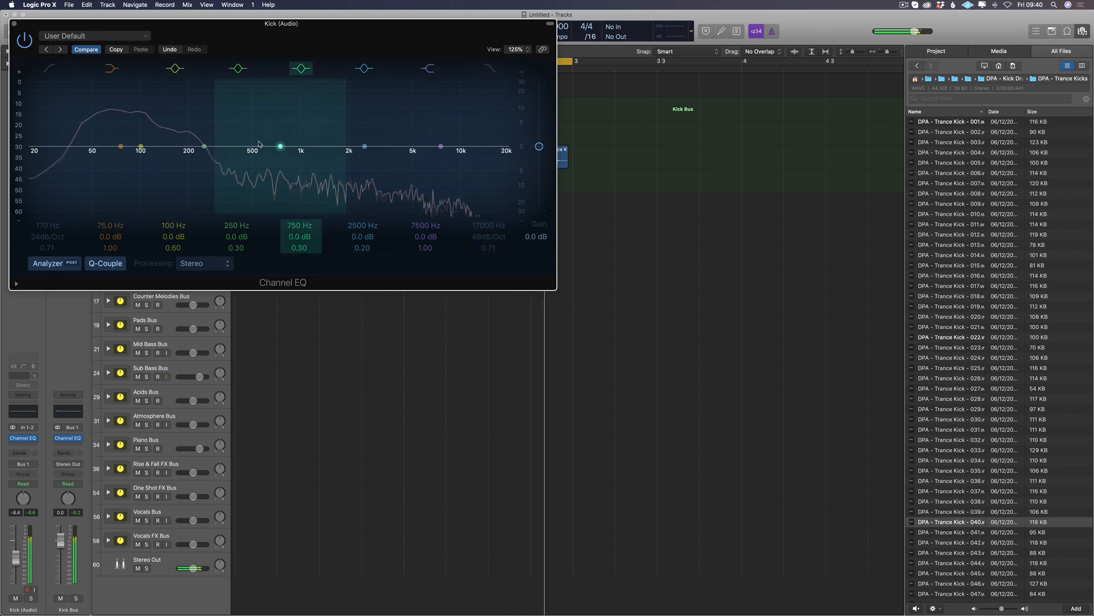
left_click_drag(281, 146, 79, 120)
left_click_drag(440, 147, 337, 147)
left_click(8, 570)
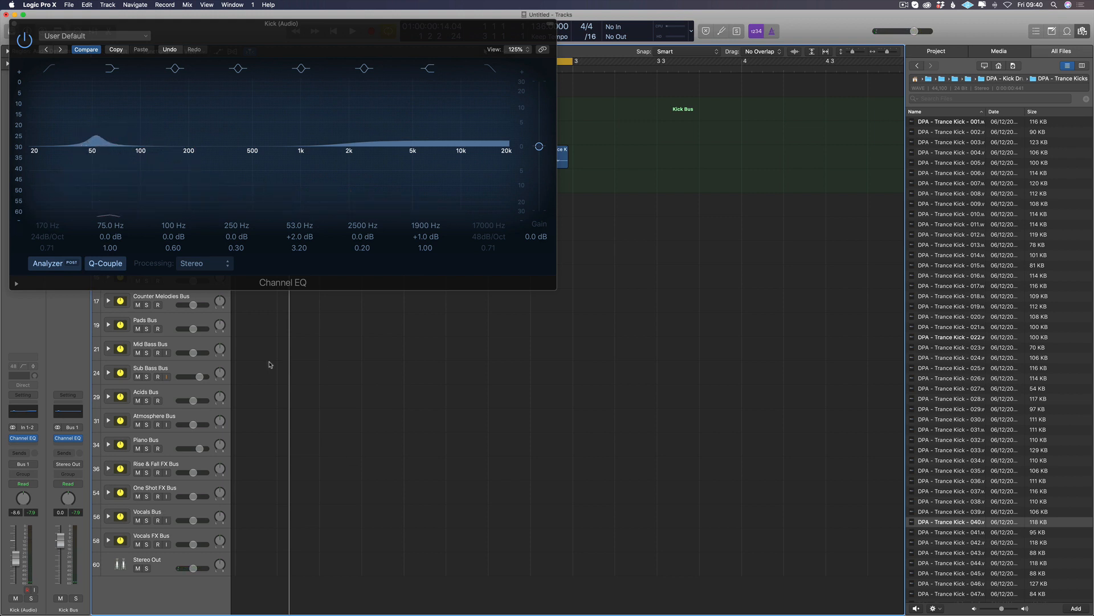
left_click(99, 136)
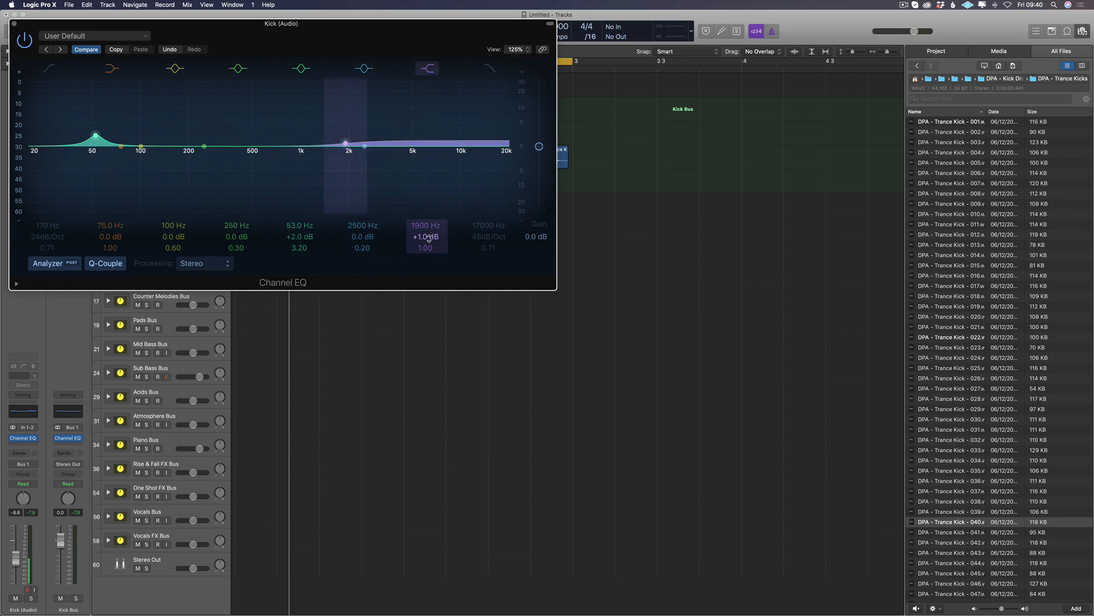
Step: Close the Channel EQ window and bypass the Channel EQ on the Kick (Audio) channel
left_click_drag(264, 25, 526, 79)
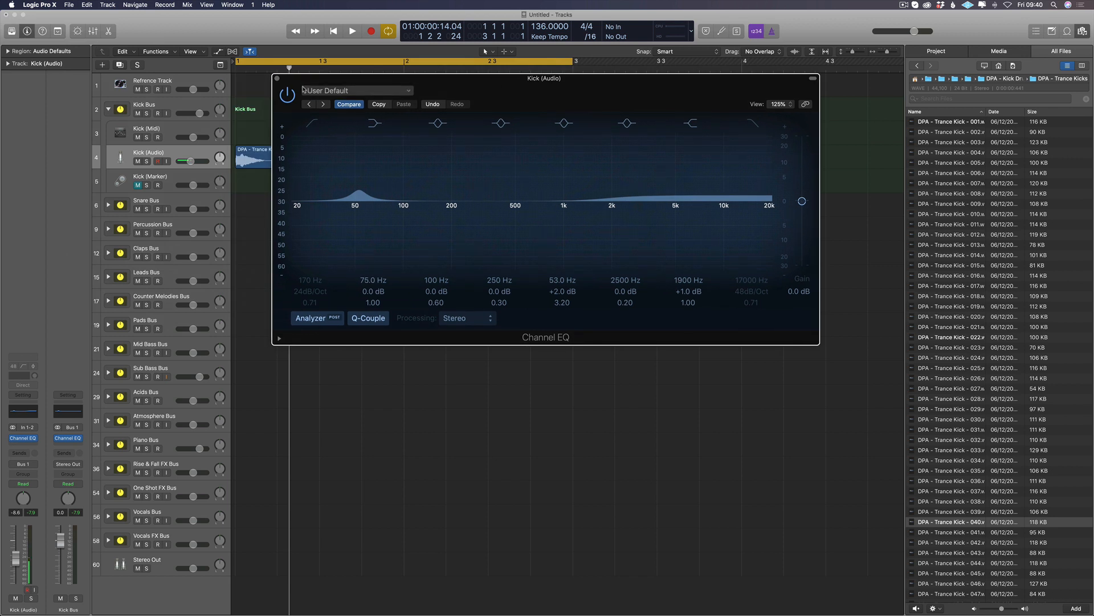
left_click(277, 79)
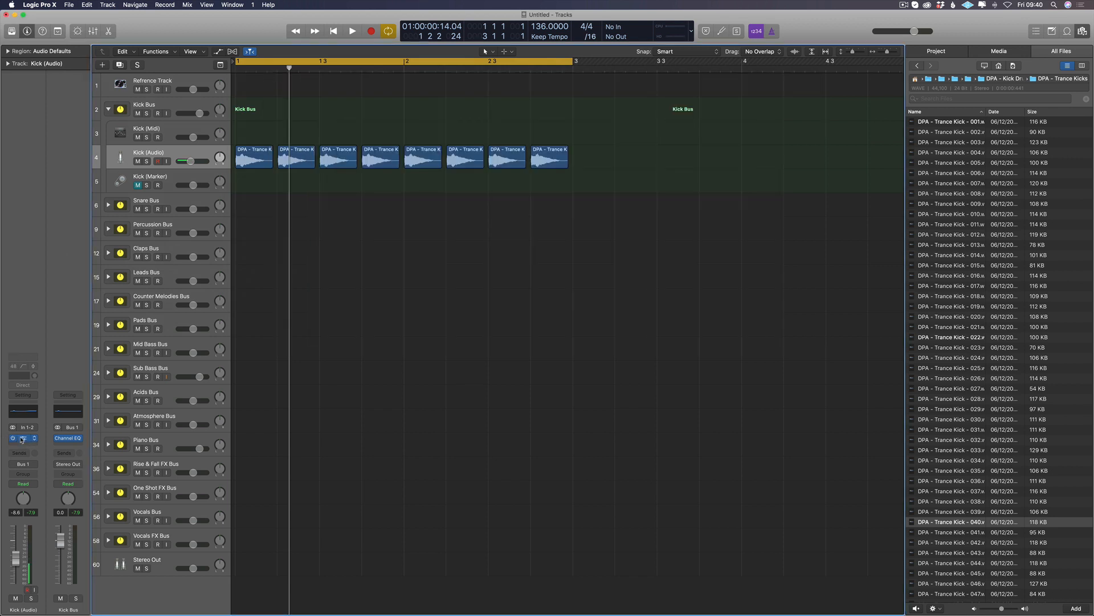
left_click(16, 439)
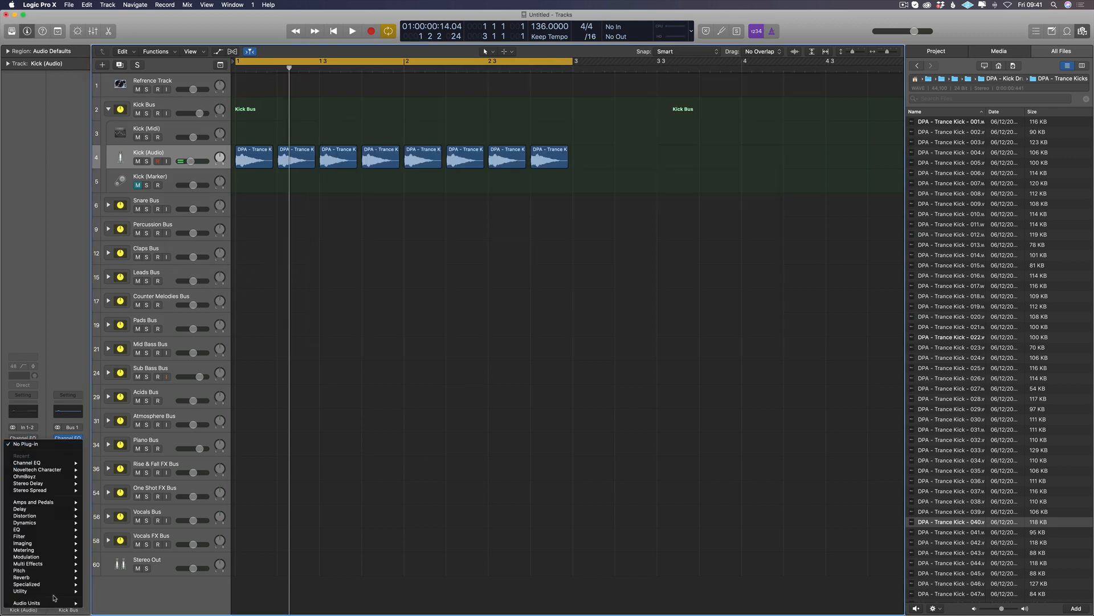
Step: Insert a stereo FabFilter FF Pro-Q 3 below the Channel EQ on the Kick (Audio) channel and move its window clear of the tracks
mouse_move(56, 603)
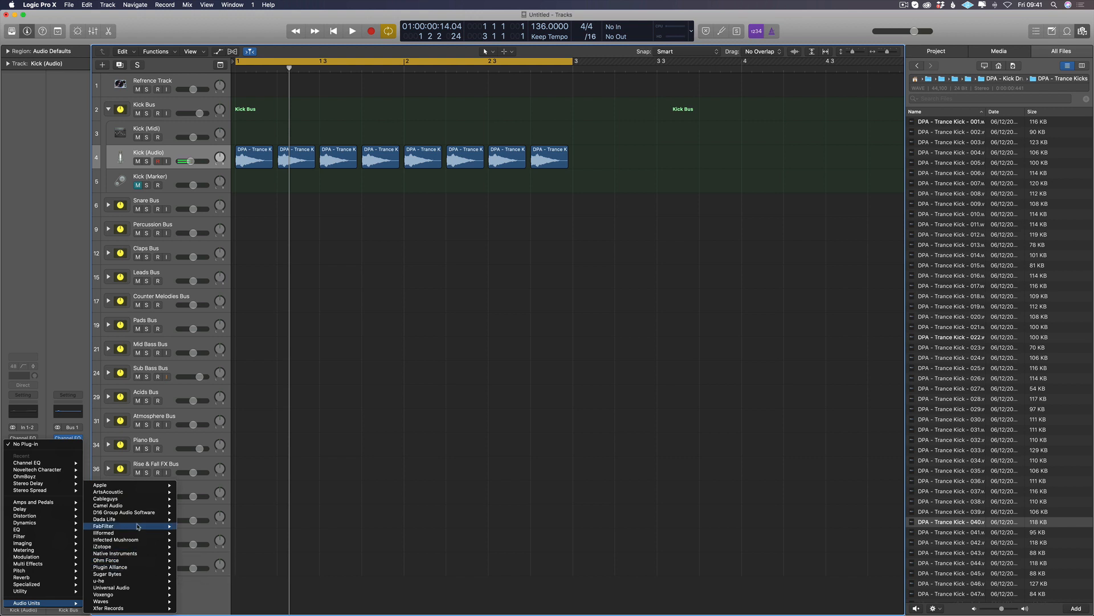
mouse_move(127, 526)
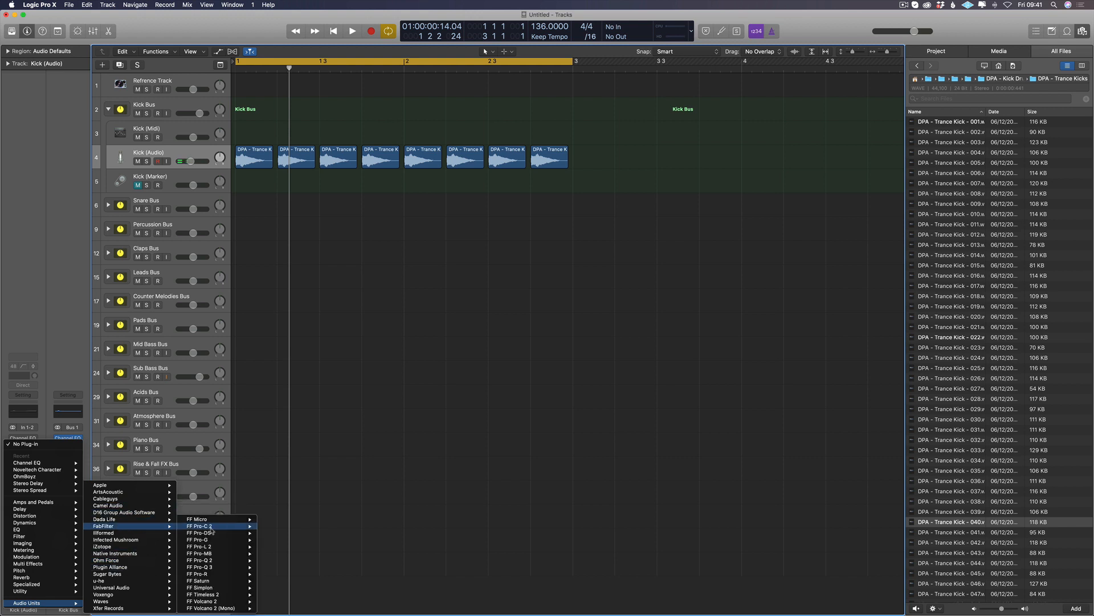
mouse_move(211, 567)
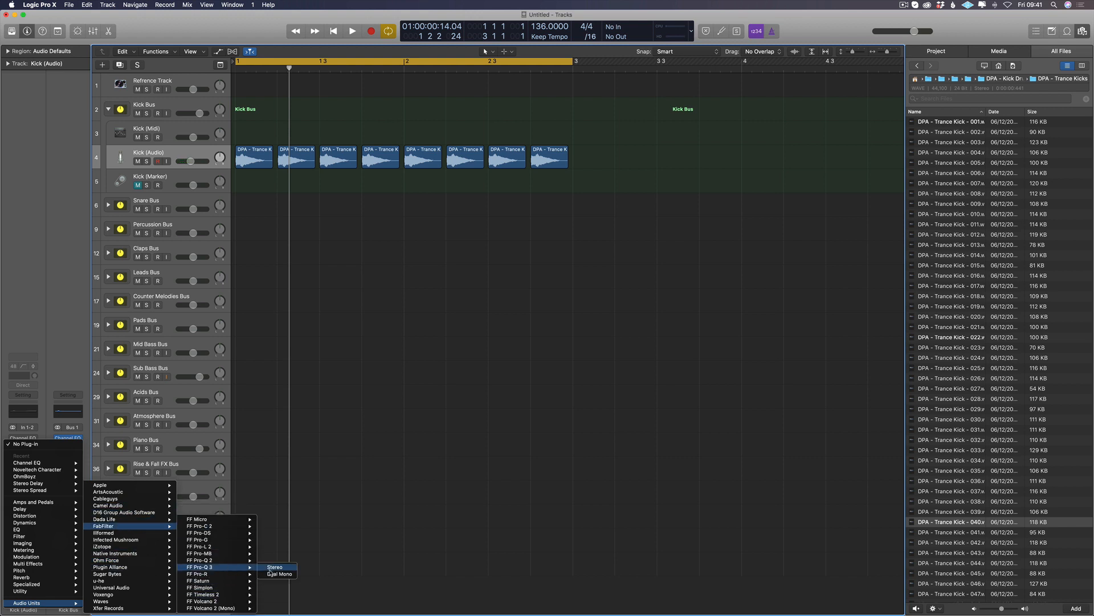
left_click(274, 567)
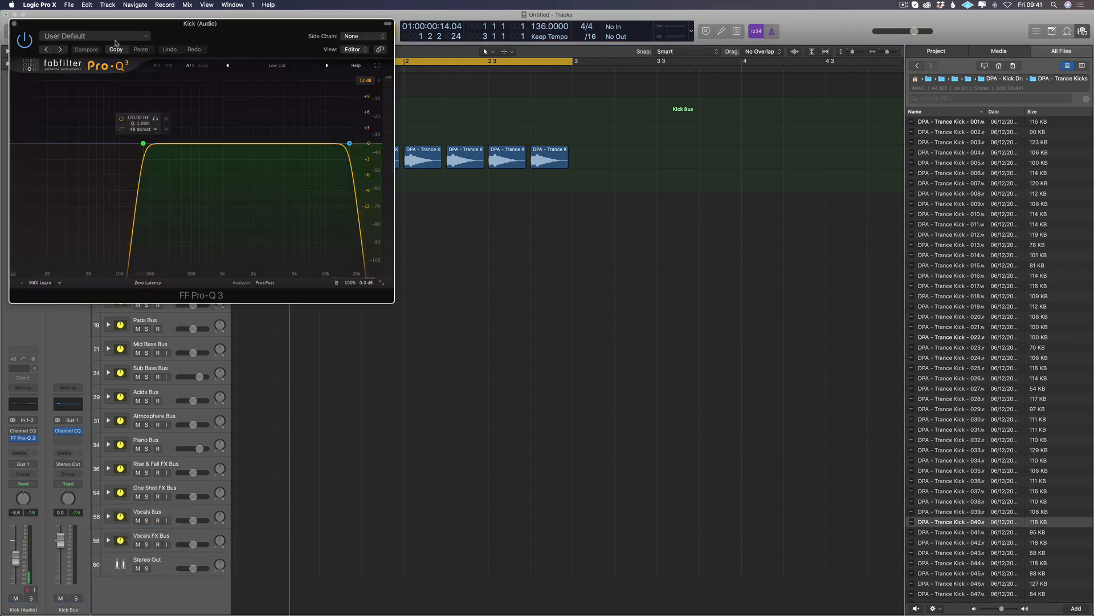
left_click_drag(116, 43, 440, 223)
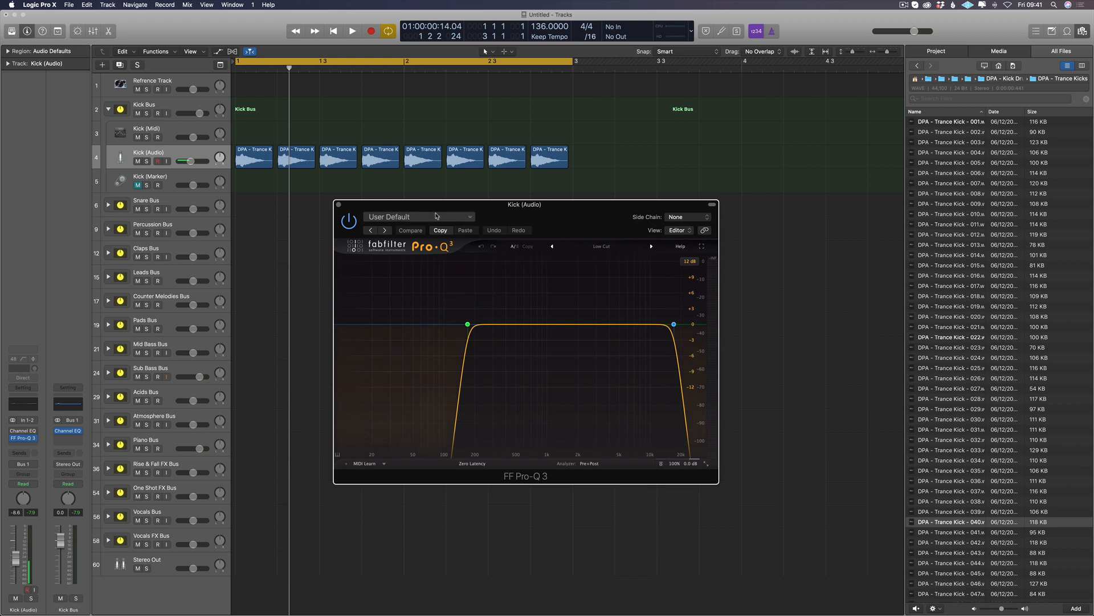
Step: Delete the low cut and high cut bands from the Pro-Q 3 default curve
left_click(438, 215)
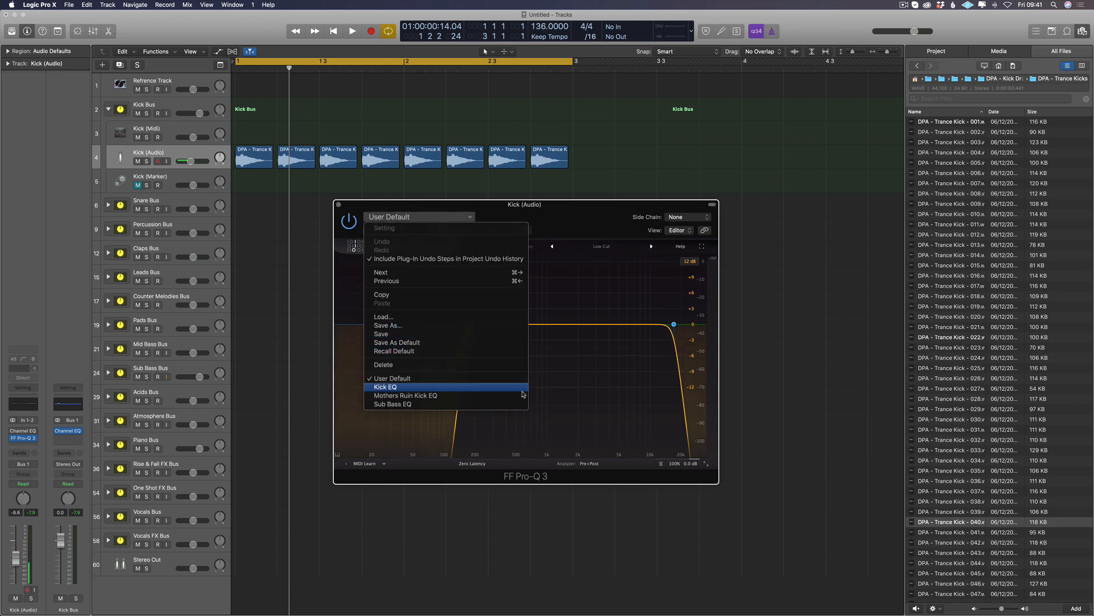
left_click(619, 388)
right_click(468, 324)
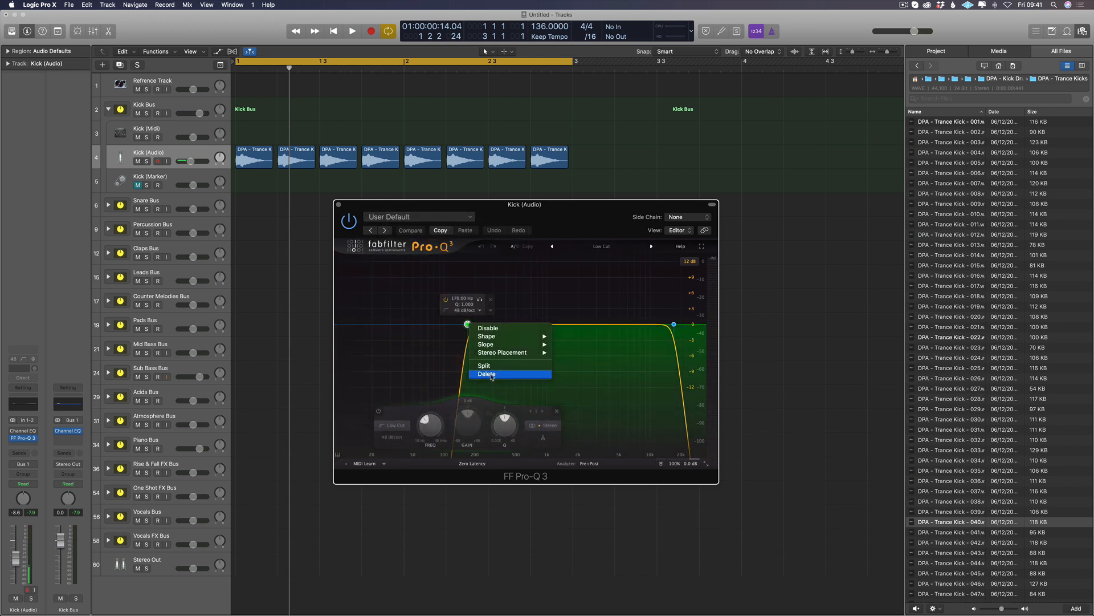
left_click(487, 374)
right_click(674, 324)
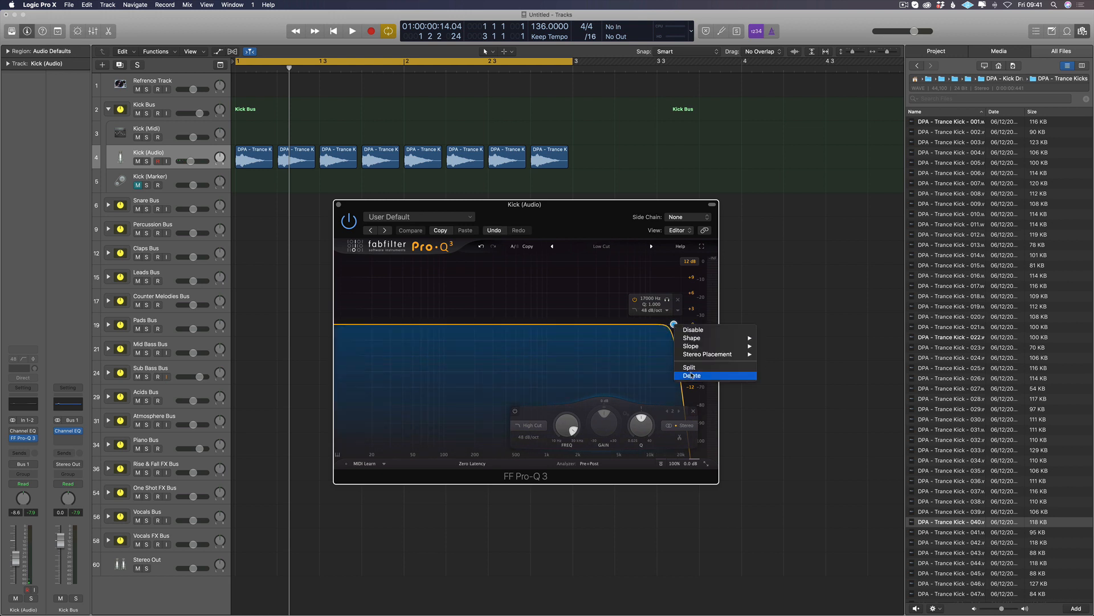
left_click(692, 375)
Step: Add a narrow bell band in Pro-Q 3 and move it between 20 and 50 Hz with a slight boost
left_click_drag(520, 324, 520, 316)
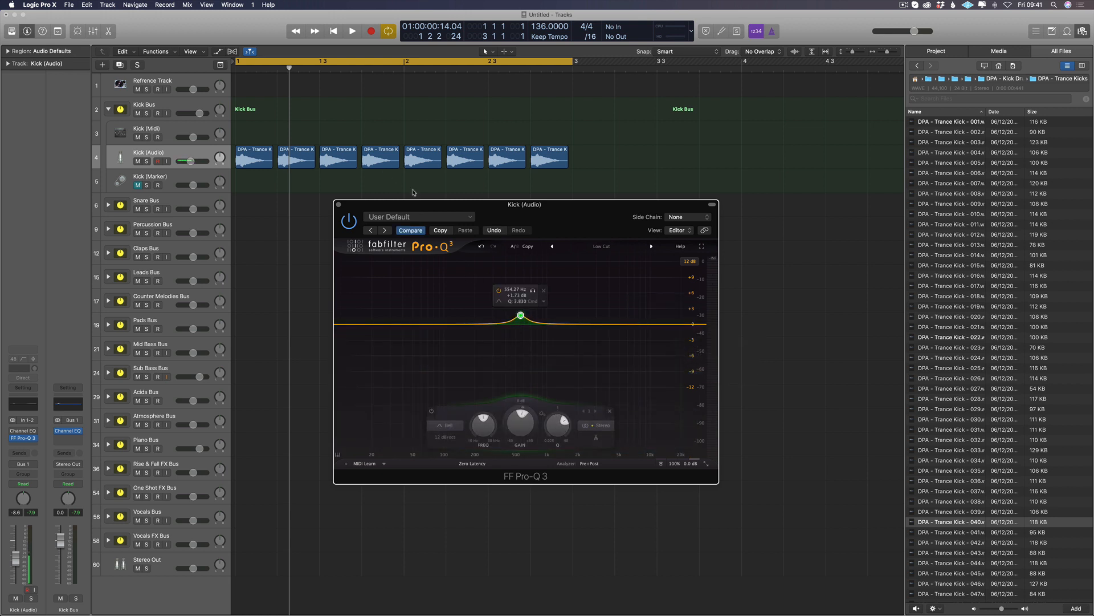
left_click_drag(359, 190, 361, 190)
left_click_drag(520, 316, 458, 317)
scroll(458, 317, "down", 5)
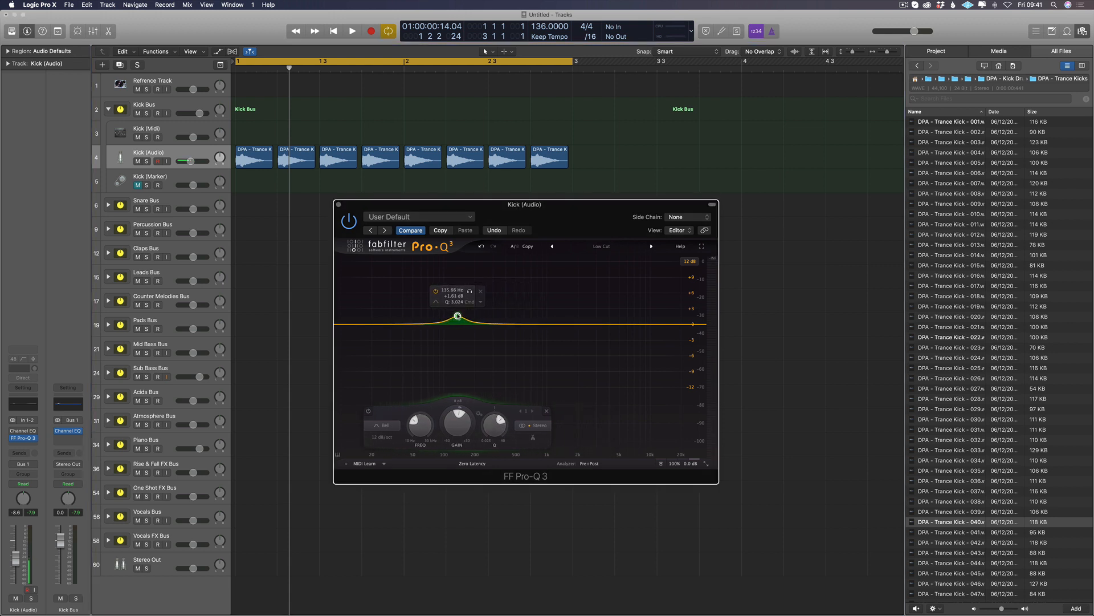
left_click_drag(457, 317, 407, 320)
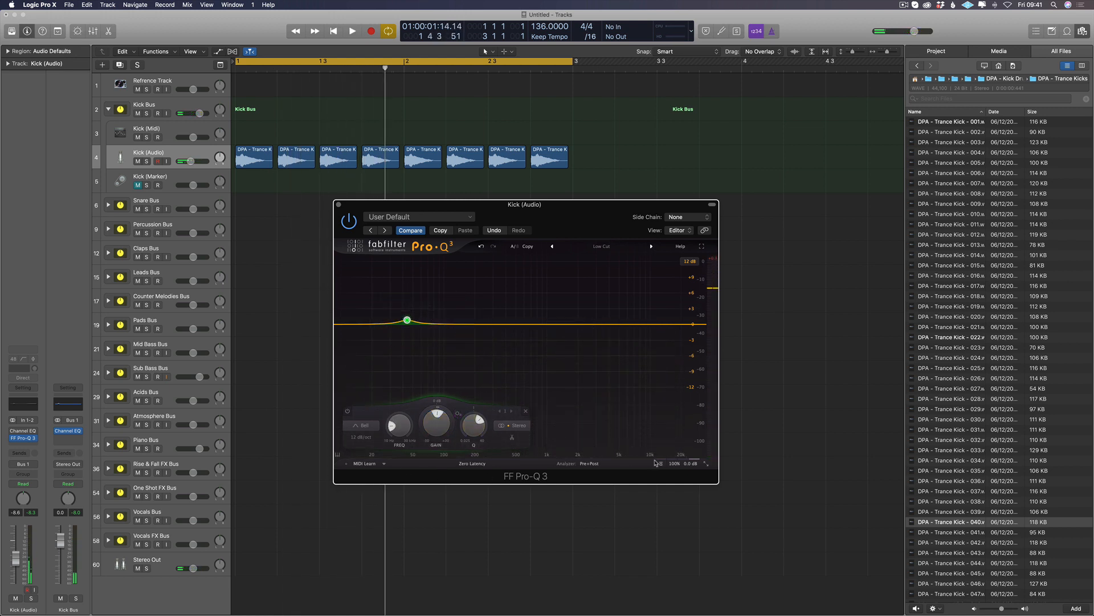
Step: Show the plug-in windows of the Kick (Audio) channel and bring Pro-Q 3 in front of the Channel EQ
key("super+w")
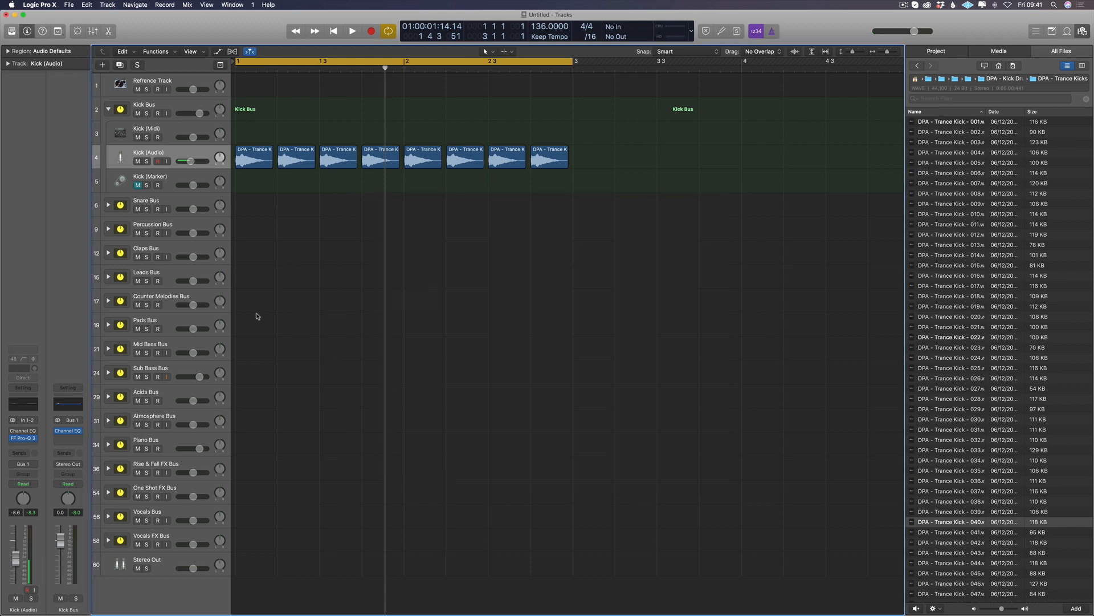
key("v")
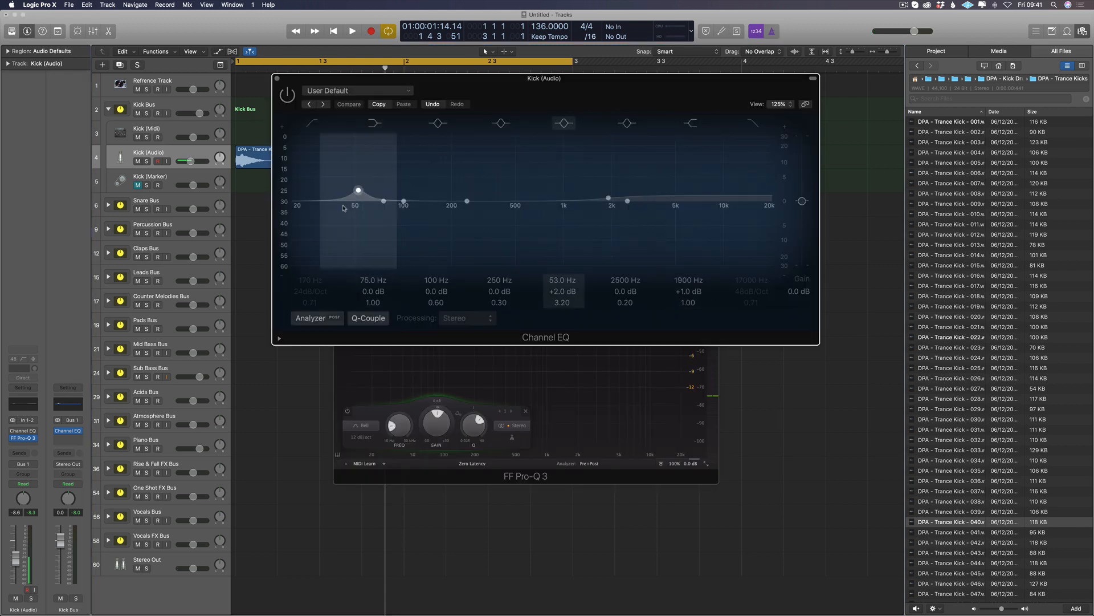
left_click(542, 368)
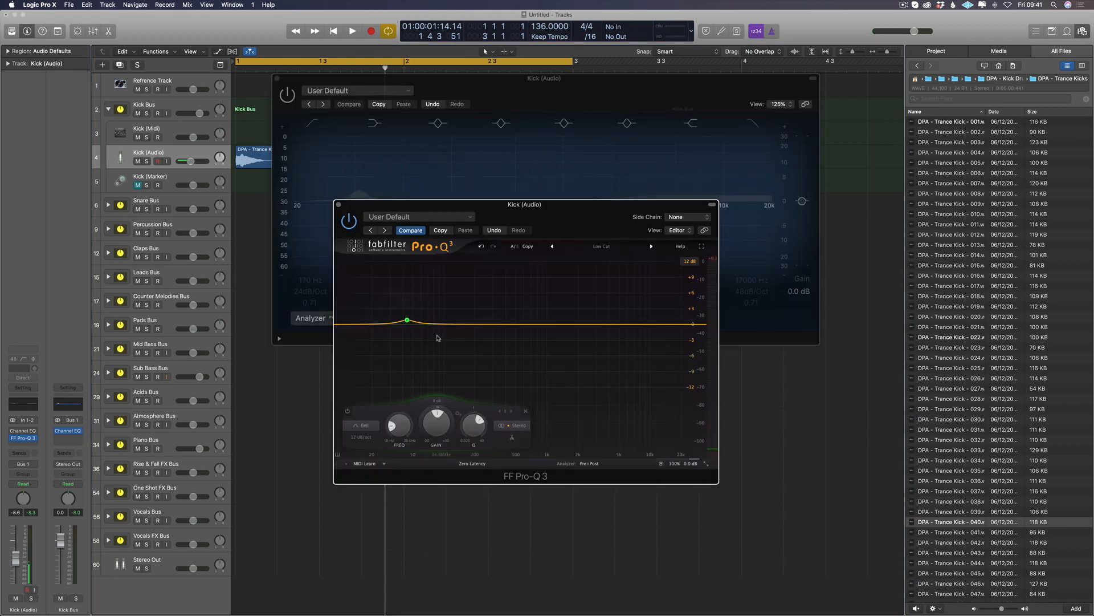
Step: Try the 6 dB and 30 dB display ranges in Pro-Q 3, ending on the 3 dB range
left_click(689, 261)
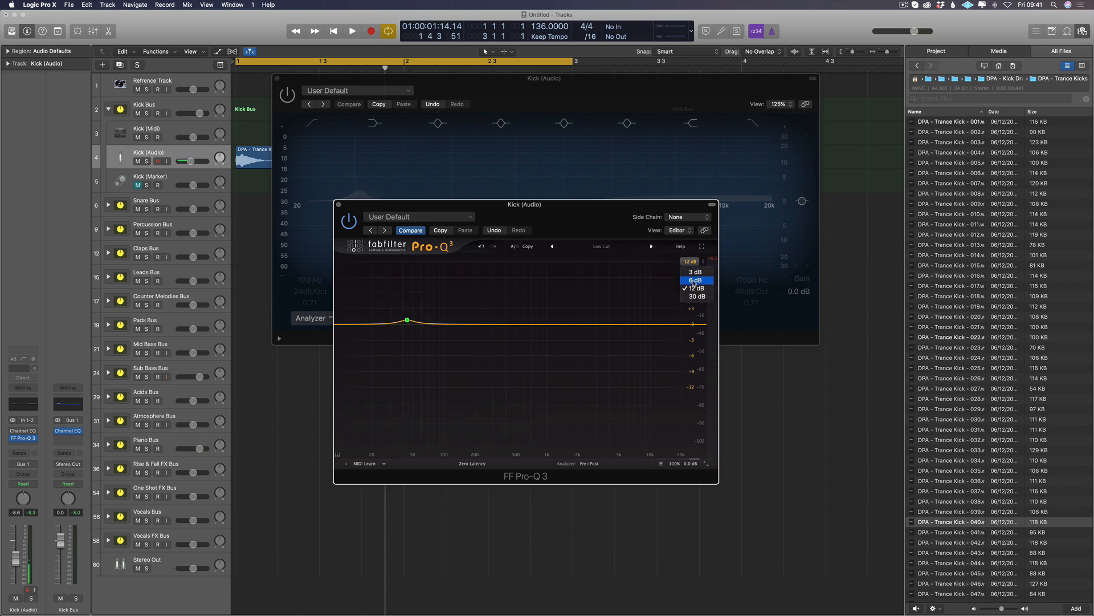
left_click(694, 281)
left_click(691, 260)
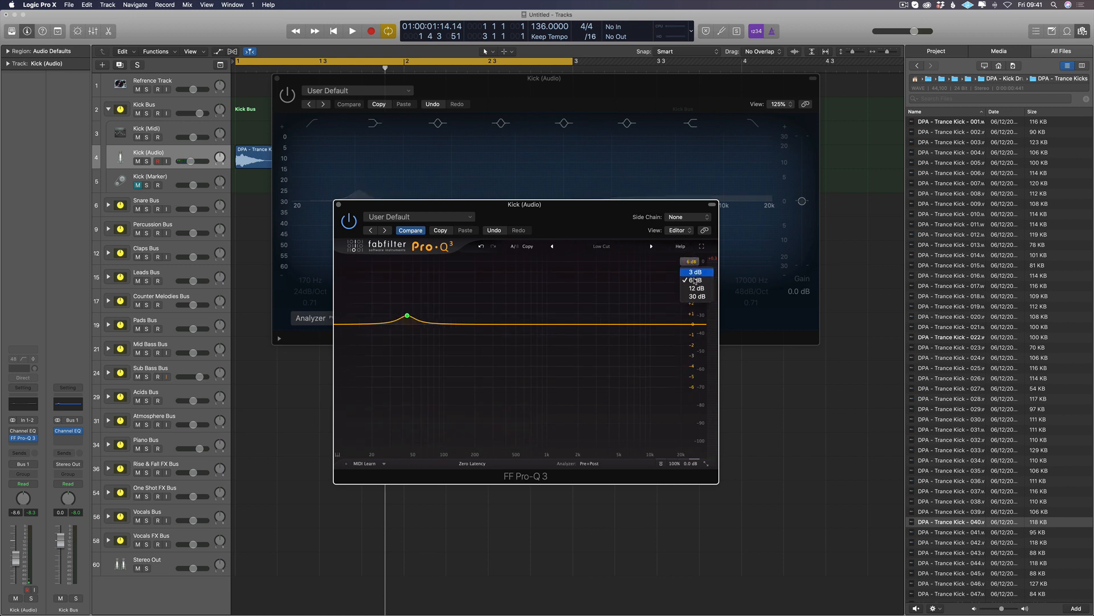
left_click(696, 299)
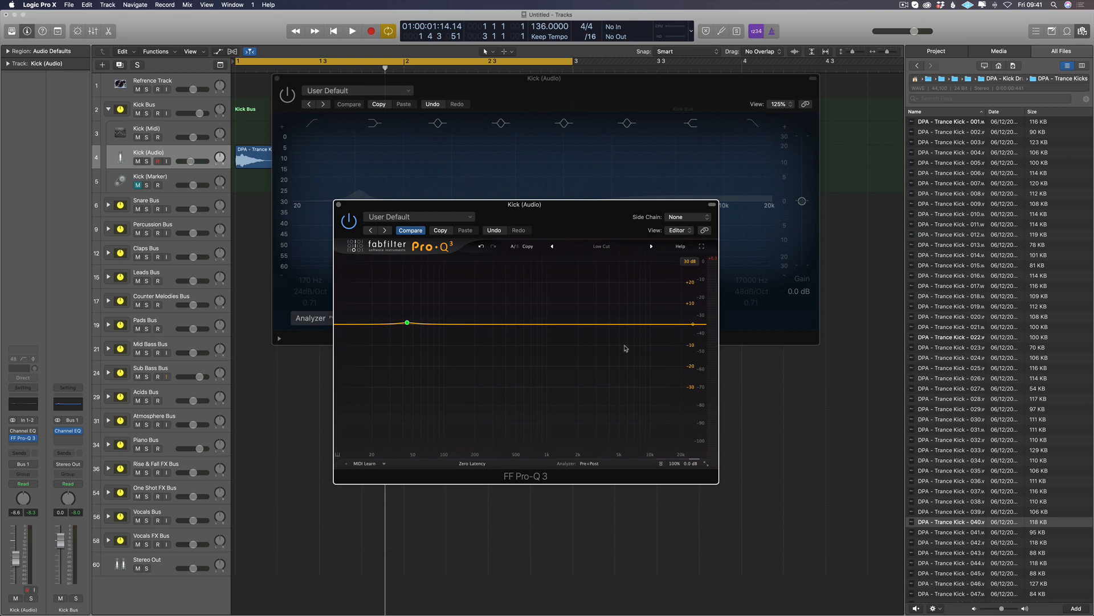
left_click(693, 261)
left_click(691, 273)
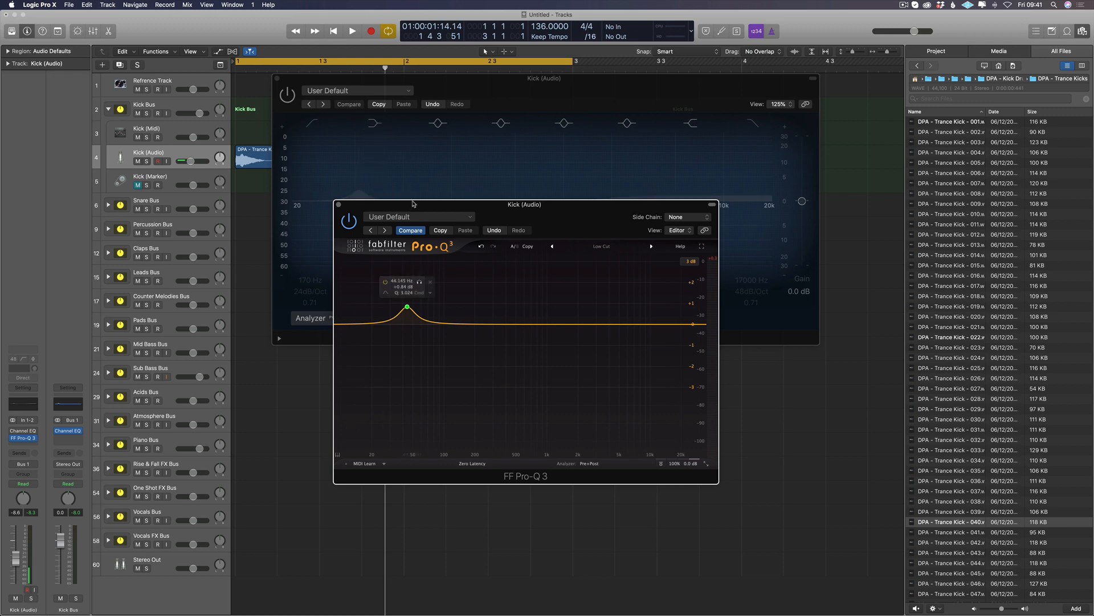
Step: Move the Pro-Q 3 window down to uncover the Channel EQ curve and look at the display range choices
left_click_drag(482, 200, 418, 280)
left_click_drag(351, 288, 350, 333)
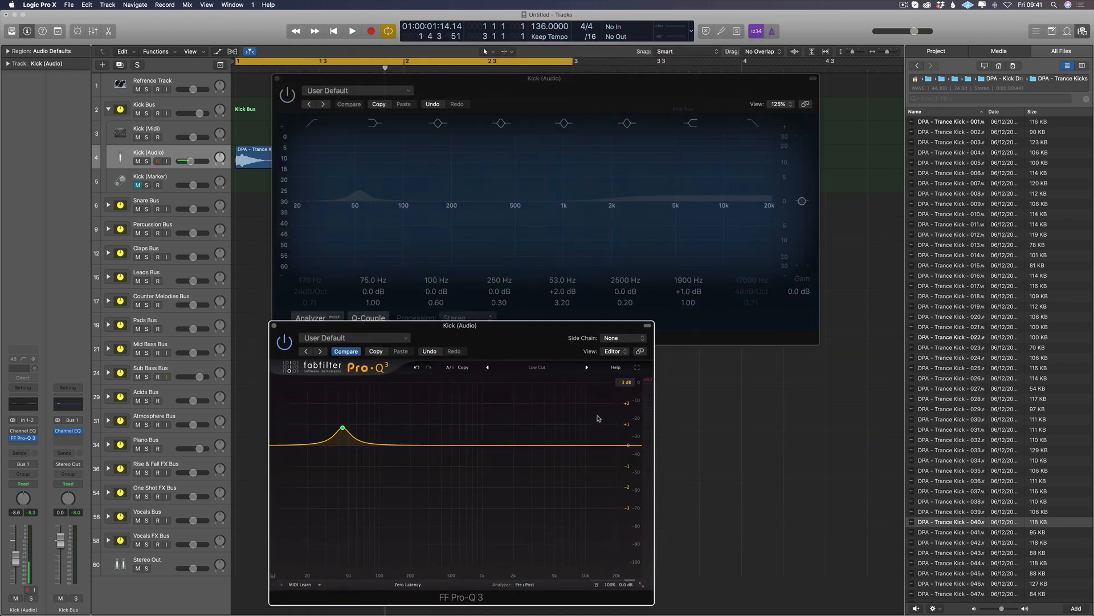
left_click(627, 382)
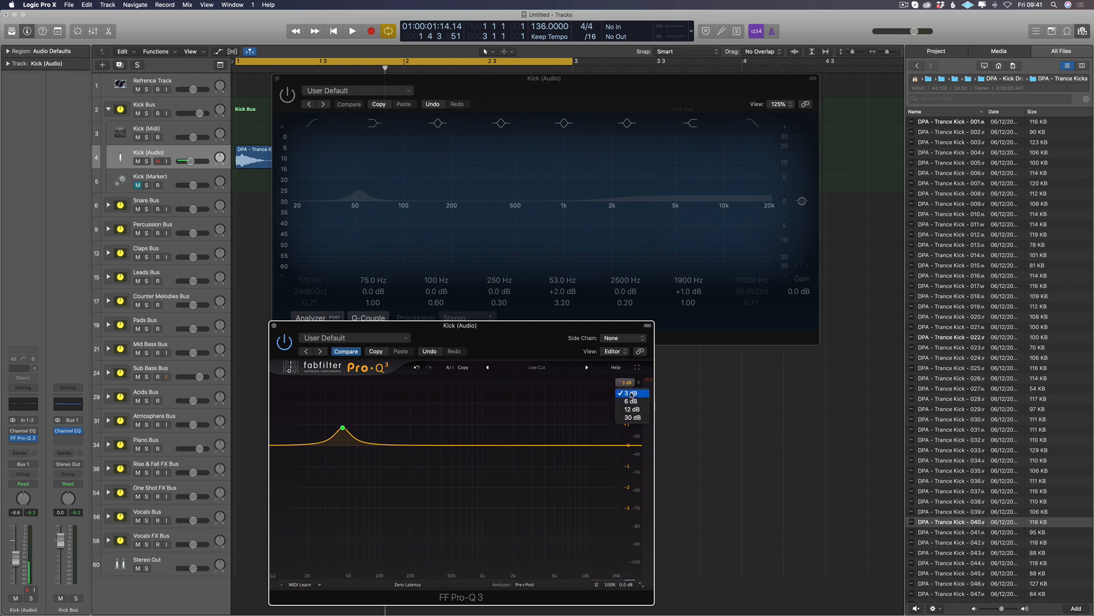
left_click_drag(538, 354, 534, 354)
Step: While the kick plays, move the Pro-Q 3 bell band to about 56 Hz with about 0.66 dB of boost
key("space")
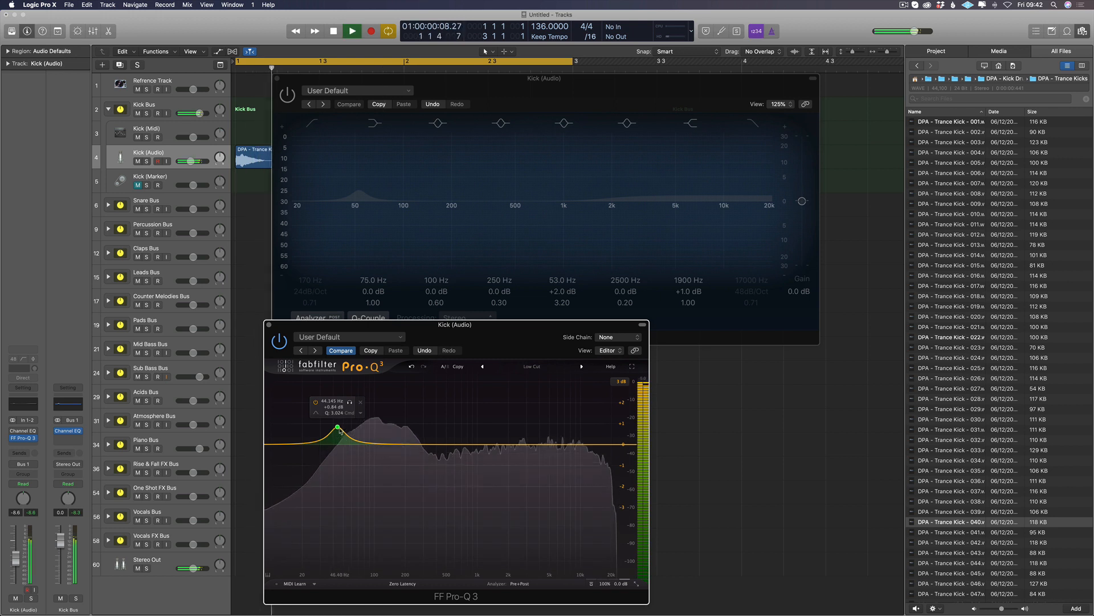
left_click(337, 427)
mouse_move(337, 428)
left_mouse_down()
mouse_move(331, 433)
mouse_move(382, 431)
mouse_move(346, 443)
mouse_move(349, 430)
left_mouse_up()
key("space")
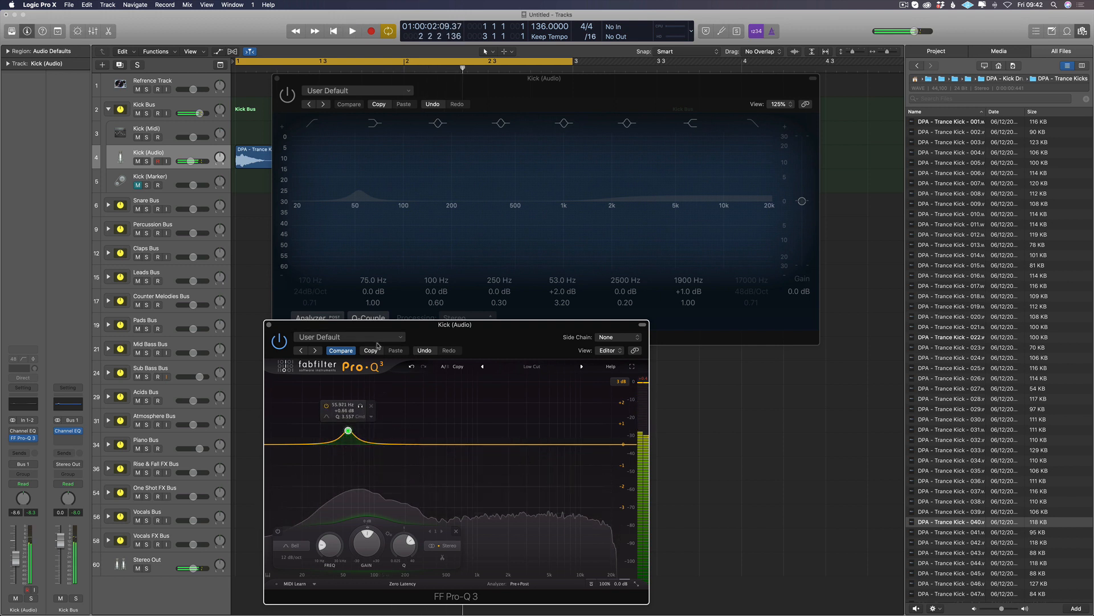
Step: Delete the Pro-Q 3 bell band and add a new low-frequency bell boosted by about 0.41 dB
left_click_drag(375, 325, 386, 268)
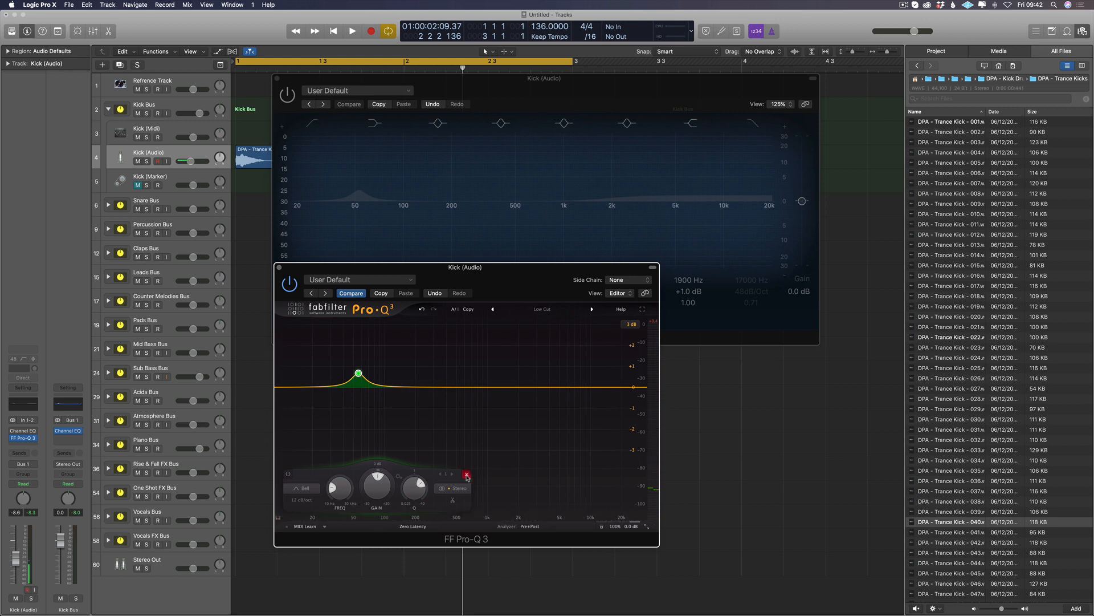
left_click(466, 475)
key("space")
left_click_drag(367, 386, 367, 380)
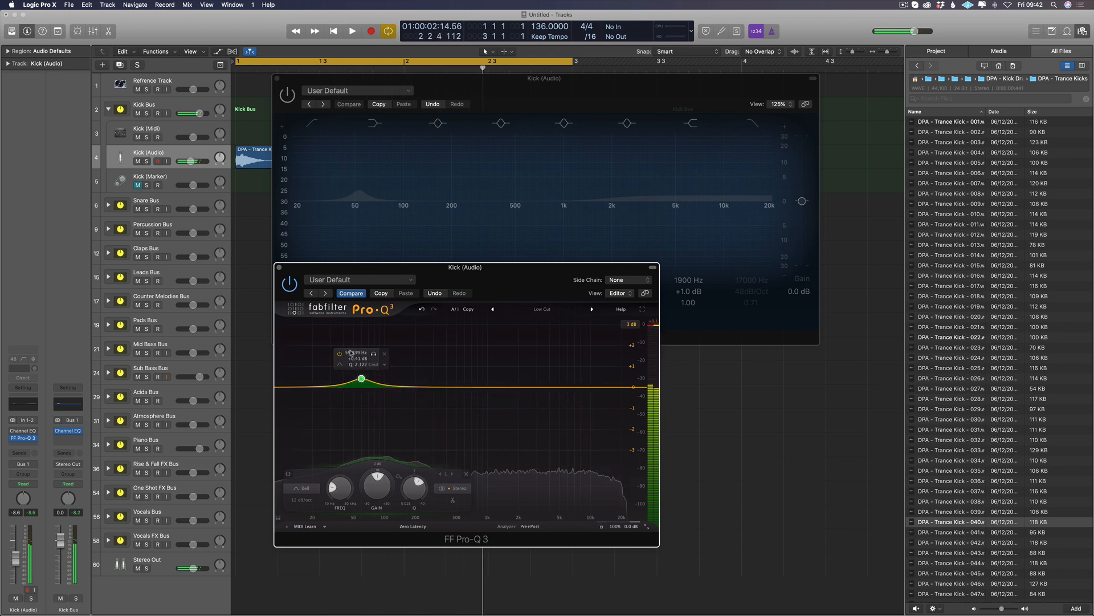
Step: During playback, move the bell to about 10.7 kHz at +2.05 dB and add boosted bells near 9 kHz and in the low mids
key("space")
left_click_drag(362, 378, 592, 356)
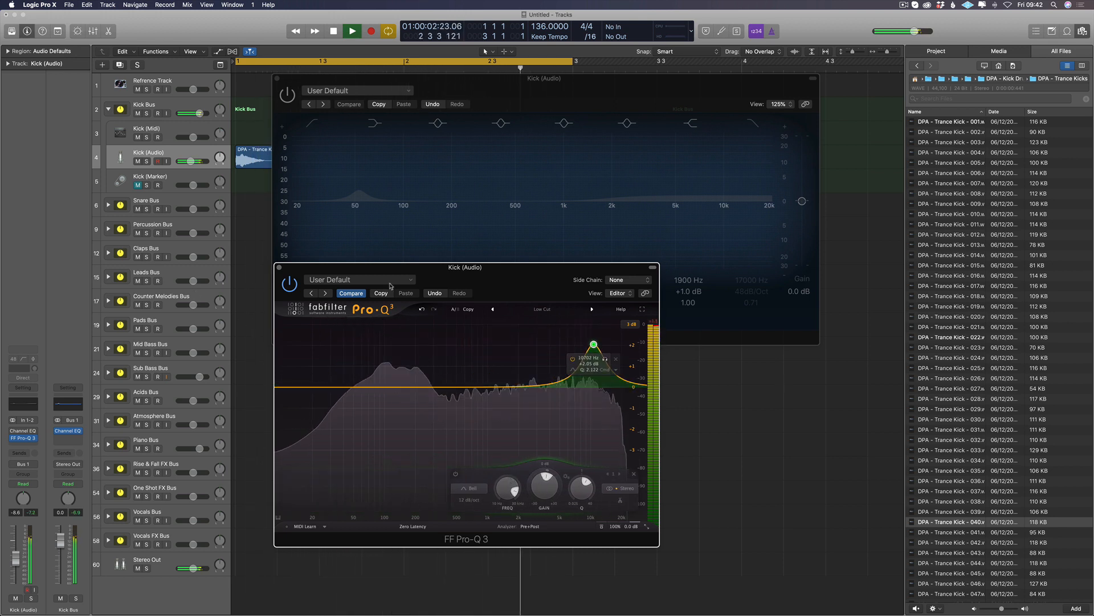
left_click(586, 353)
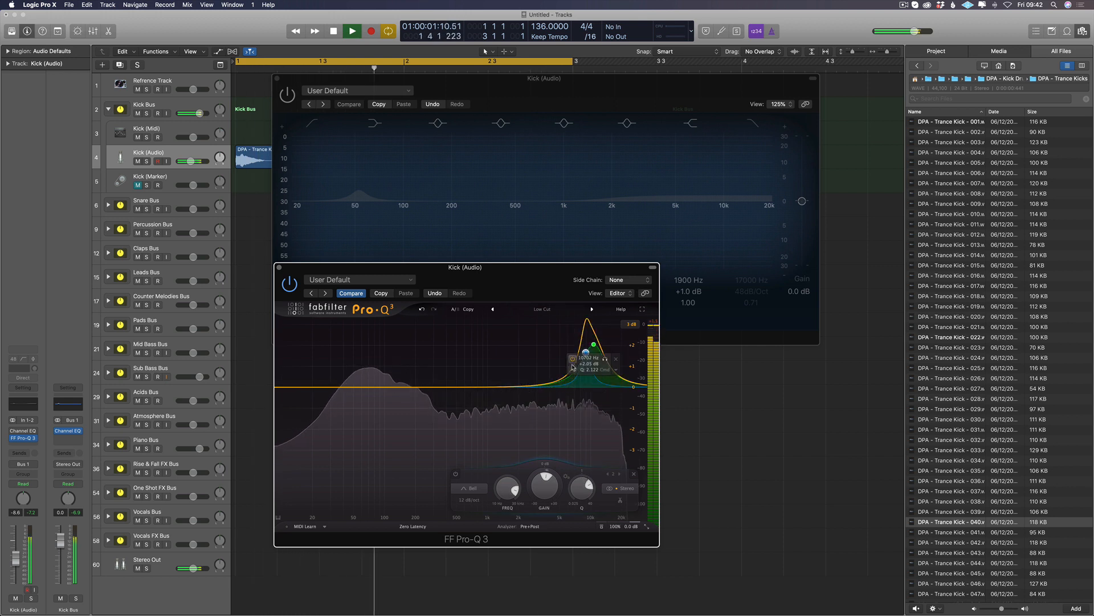
left_click_drag(567, 373, 509, 335)
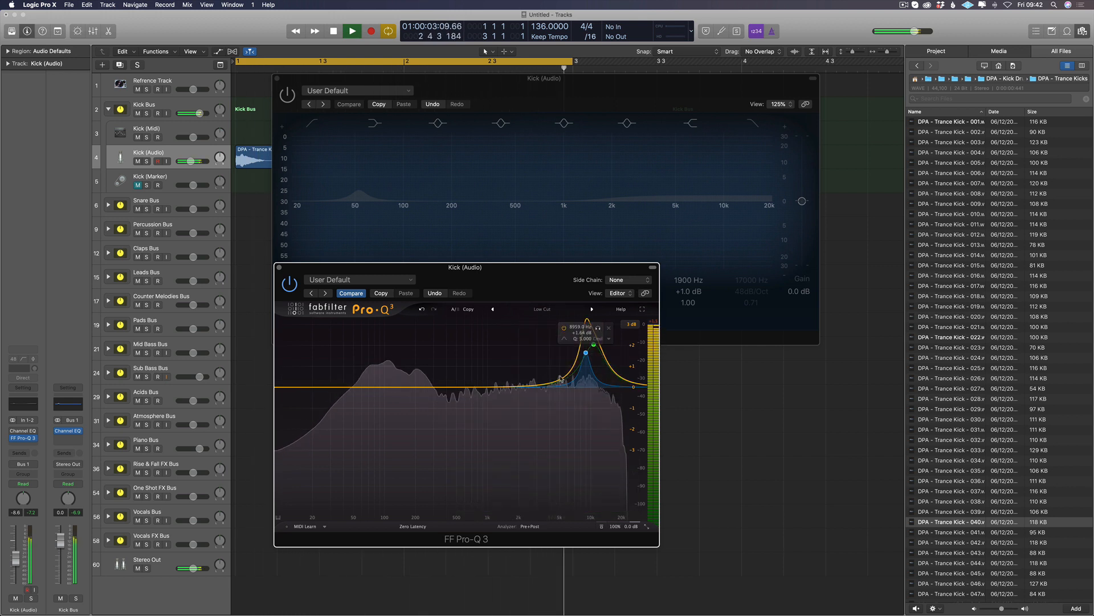
left_click_drag(563, 379, 423, 350)
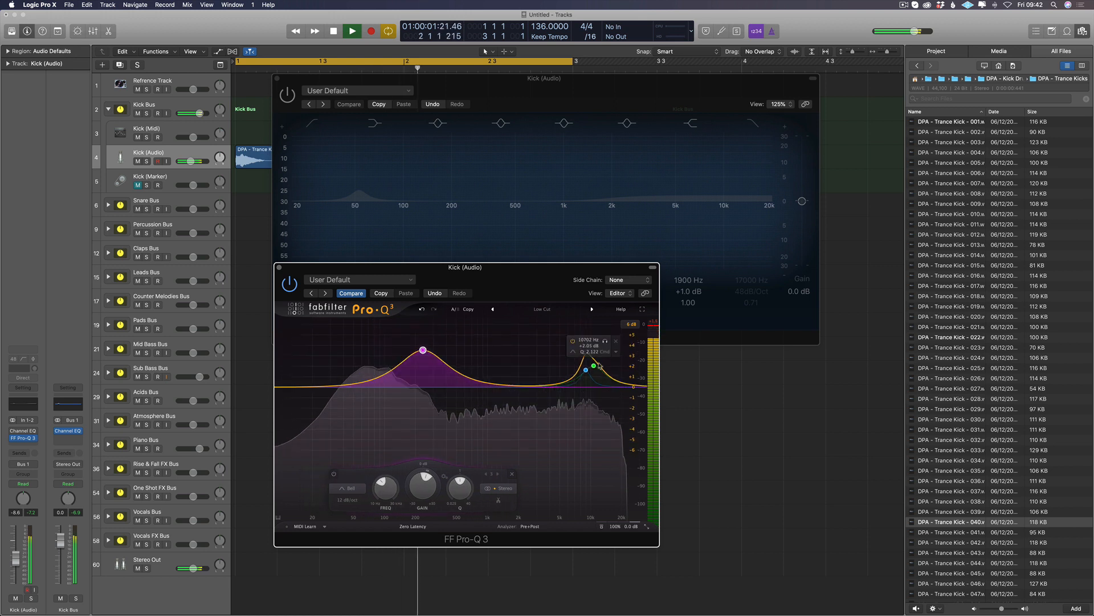
Step: Stop playback, restore the default Pro-Q 3 curve with Compare, and delete its low cut and high cut bands
key("space")
left_click(345, 295)
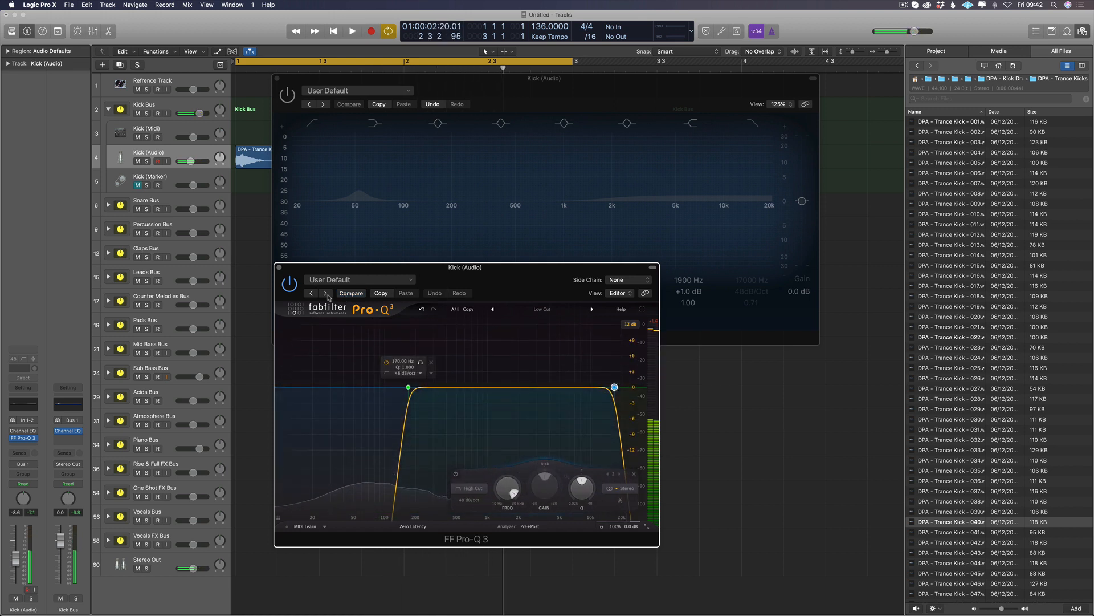
right_click(408, 388)
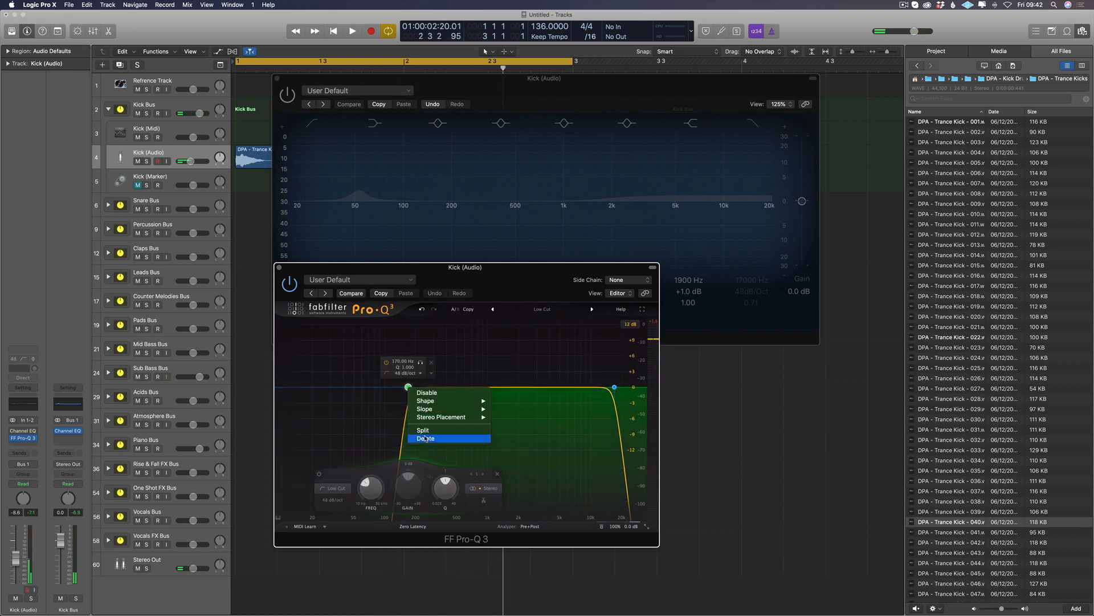
key("Delete")
right_click(614, 387)
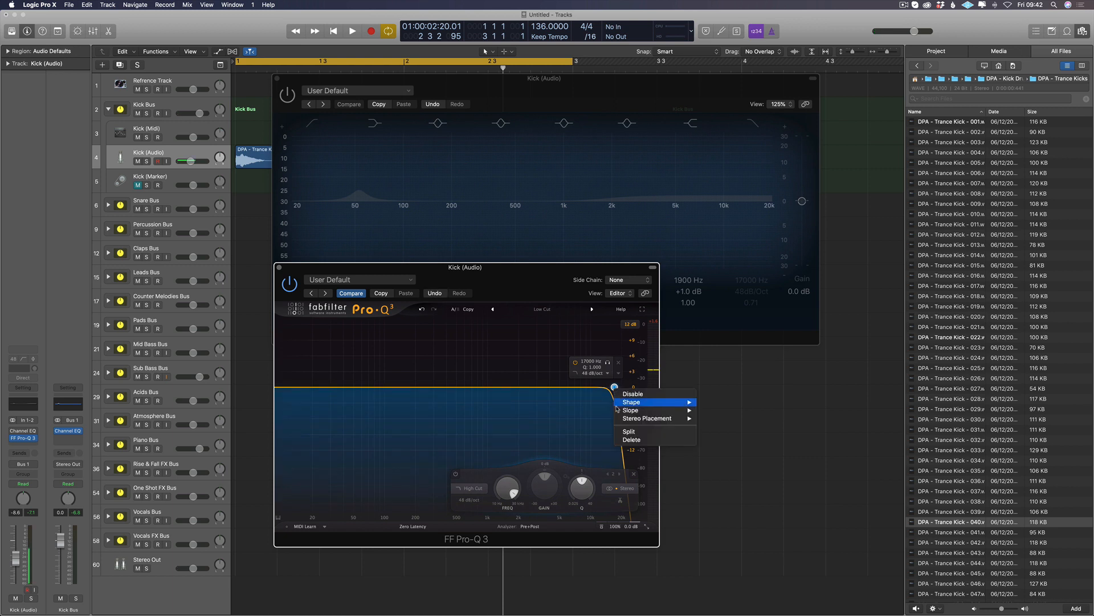
left_click(621, 444)
Step: Add a Pro-Q 3 bell at about 226 Hz with about 3.59 dB of boost and move the window below the Channel EQ
left_click_drag(423, 386, 420, 368)
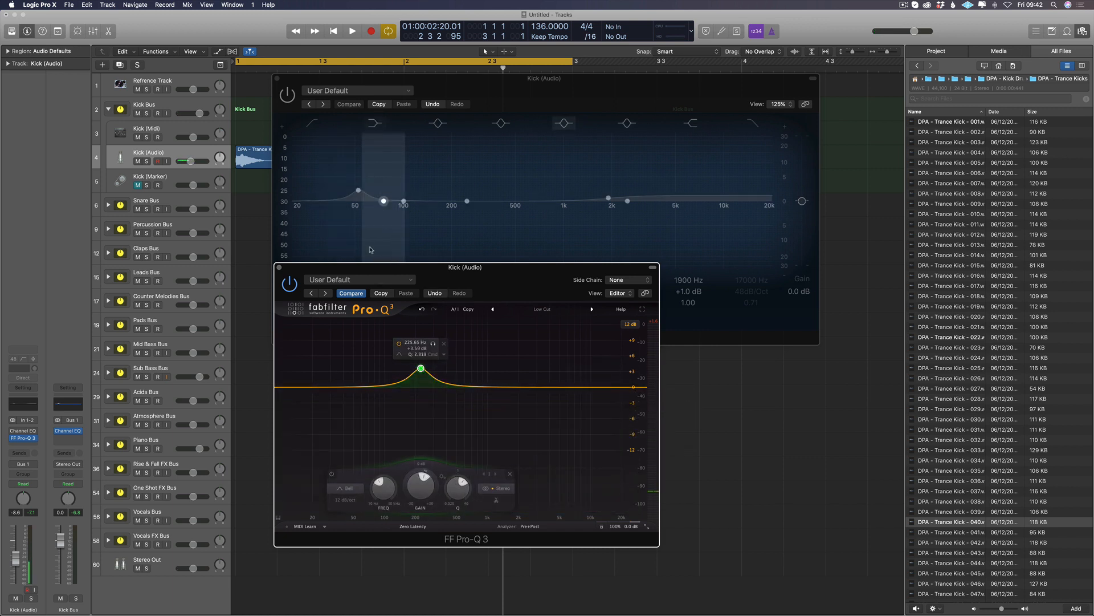
left_click_drag(365, 273, 384, 363)
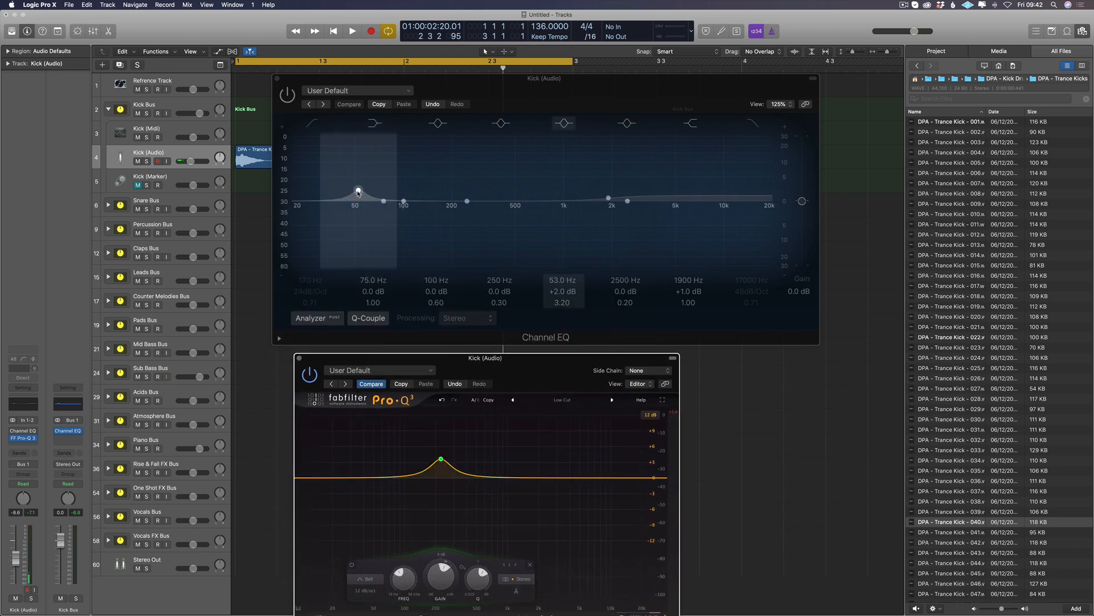
Step: Switch the Channel EQ on and back to bypass, keeping its 53 Hz boost as a reference
left_click_drag(358, 193, 361, 192)
left_click_drag(288, 99, 289, 99)
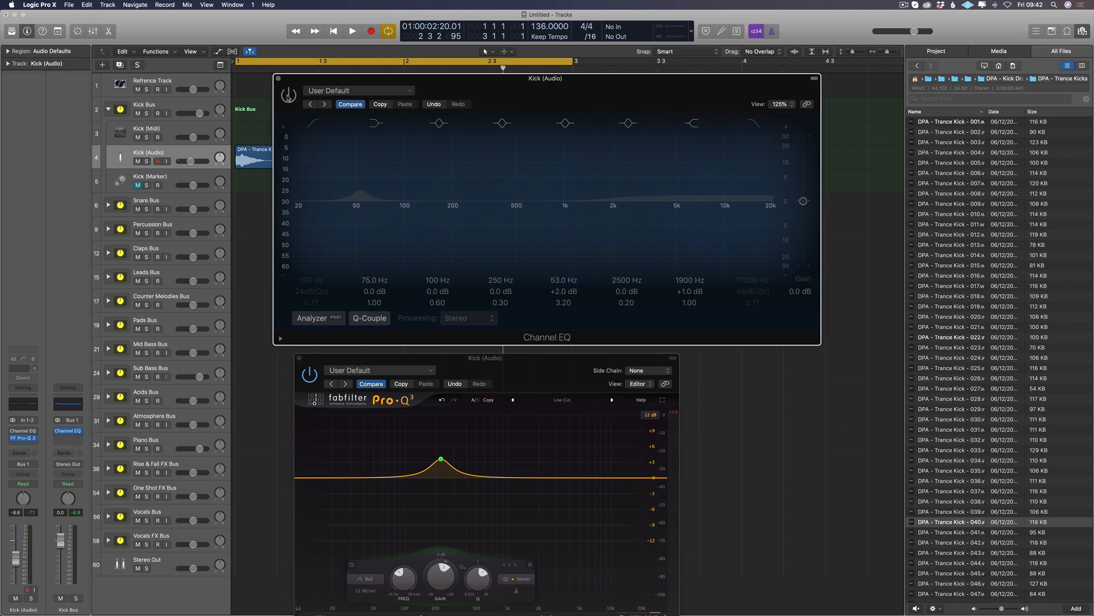
left_click(289, 97)
left_click(289, 96)
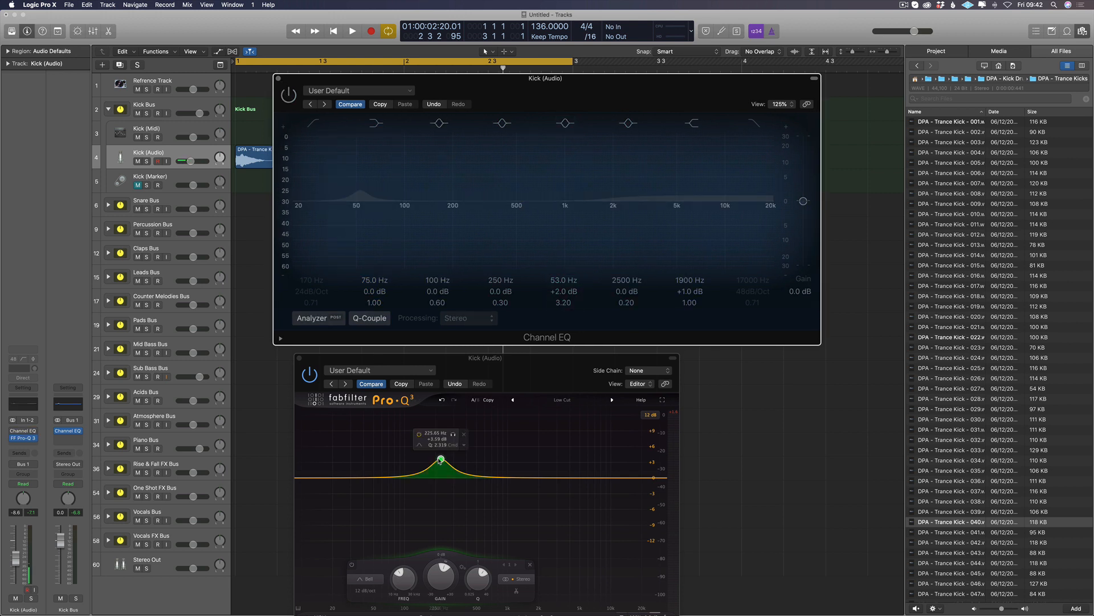
Step: Move the Pro-Q 3 bell band to about 57.7 Hz with about 2.18 dB of boost and audition the kick
left_click_drag(440, 460, 379, 466)
key("space")
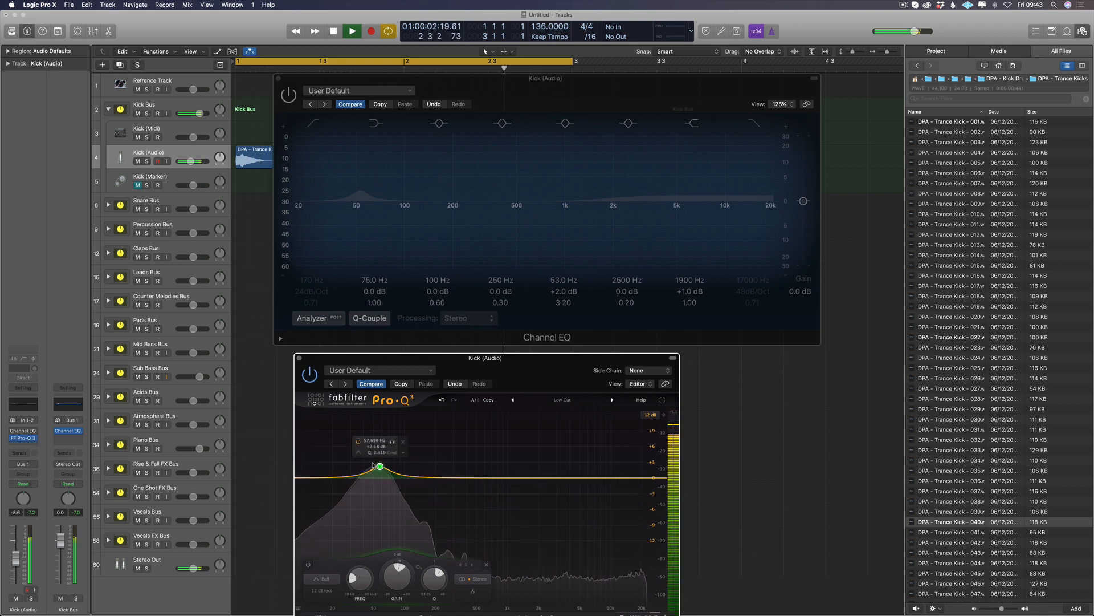
key("space")
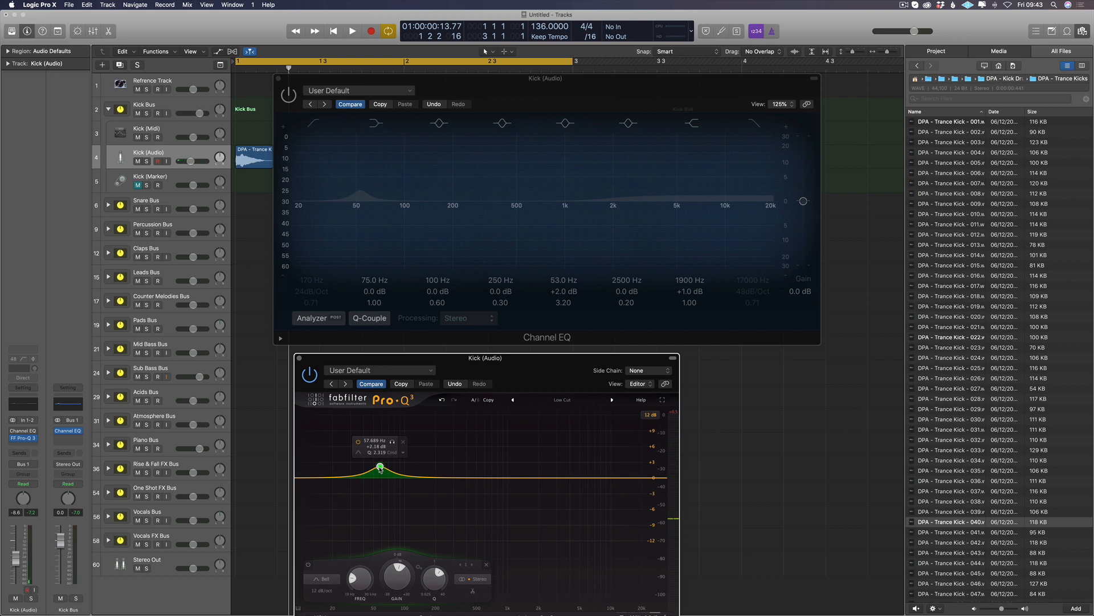
Step: During playback, add a Pro-Q 3 high shelf at about 2.5 kHz with about 1.15 dB of boost, then stop playback
key("space")
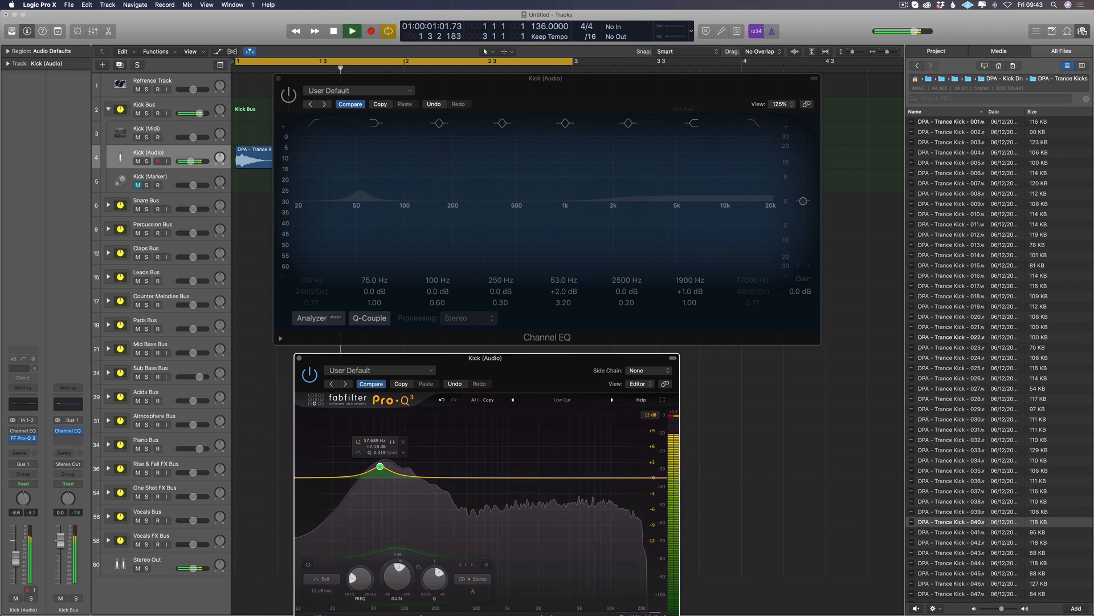
right_click(570, 478)
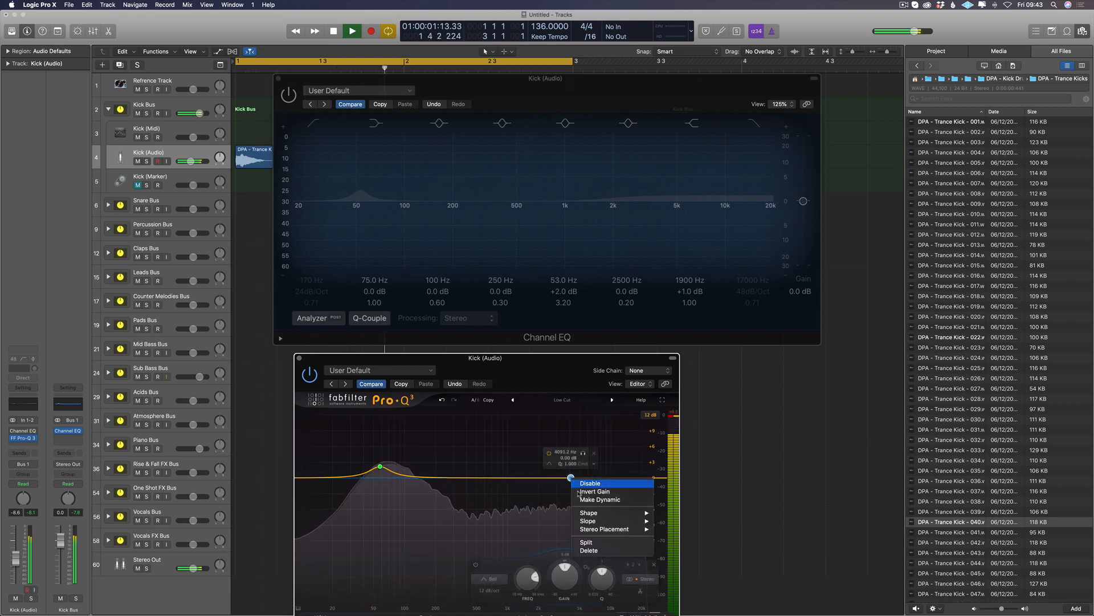
mouse_move(602, 518)
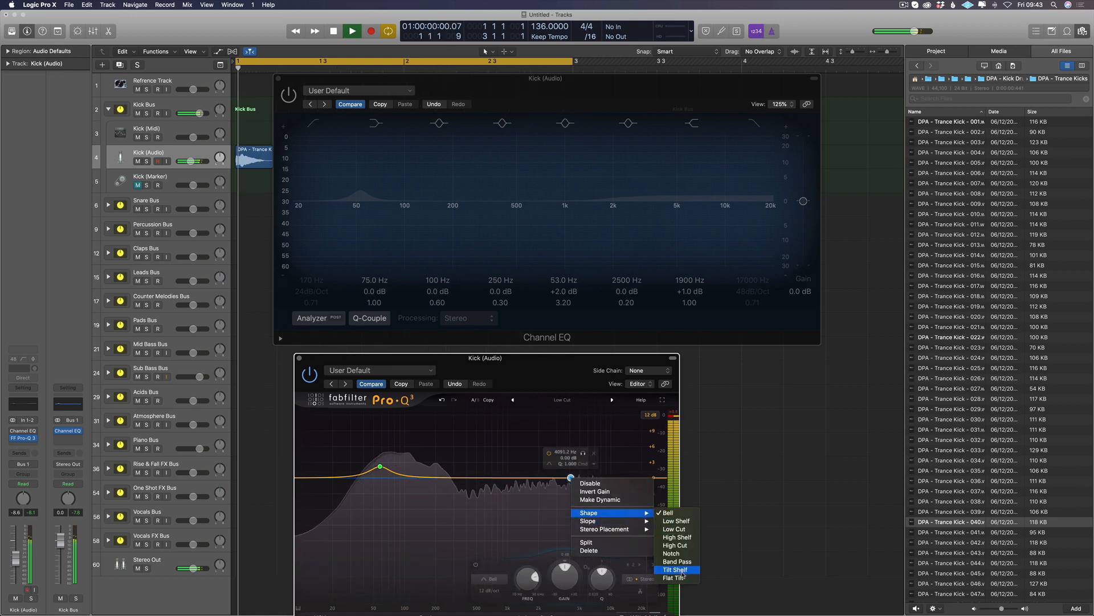
left_click(676, 537)
left_click_drag(571, 478, 550, 474)
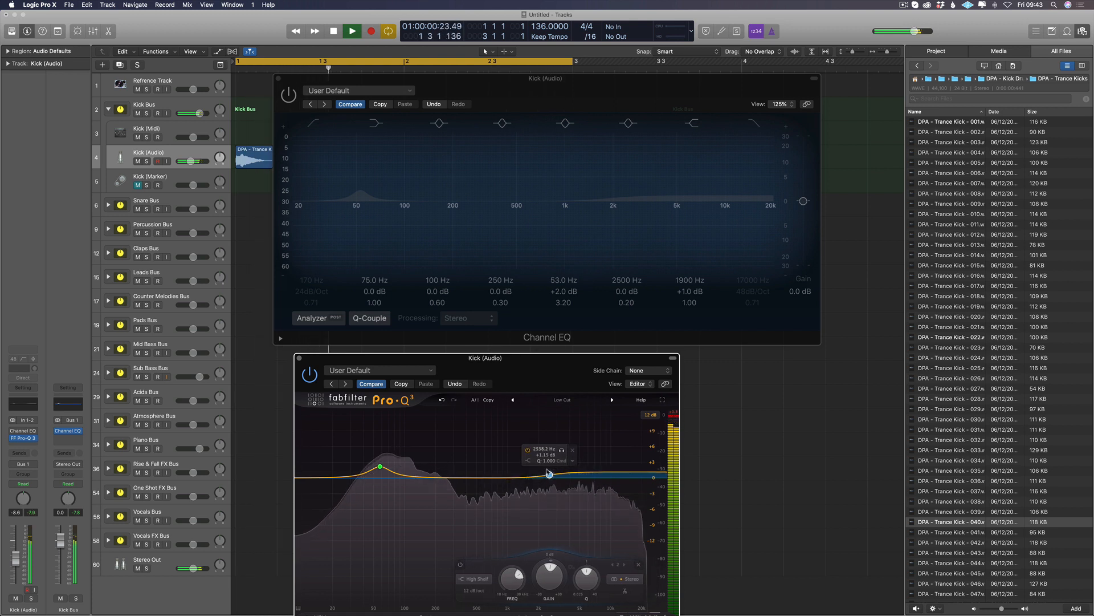
key("space")
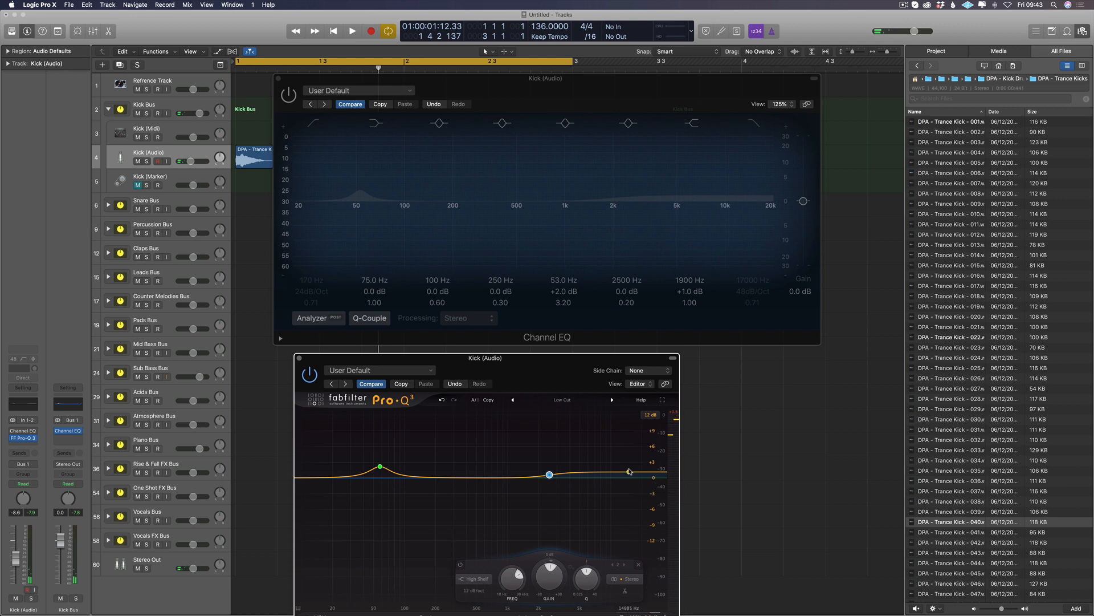
Step: Add a flat bell band at about 458 Hz in Pro-Q 3 and look through its available filter shapes
mouse_move(550, 479)
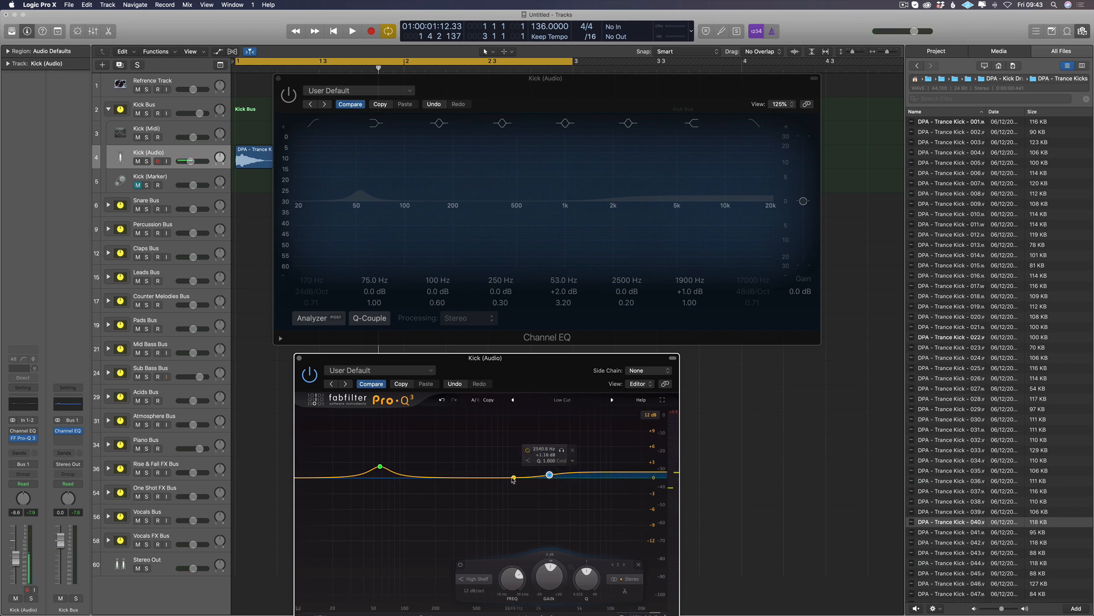
left_click(473, 478)
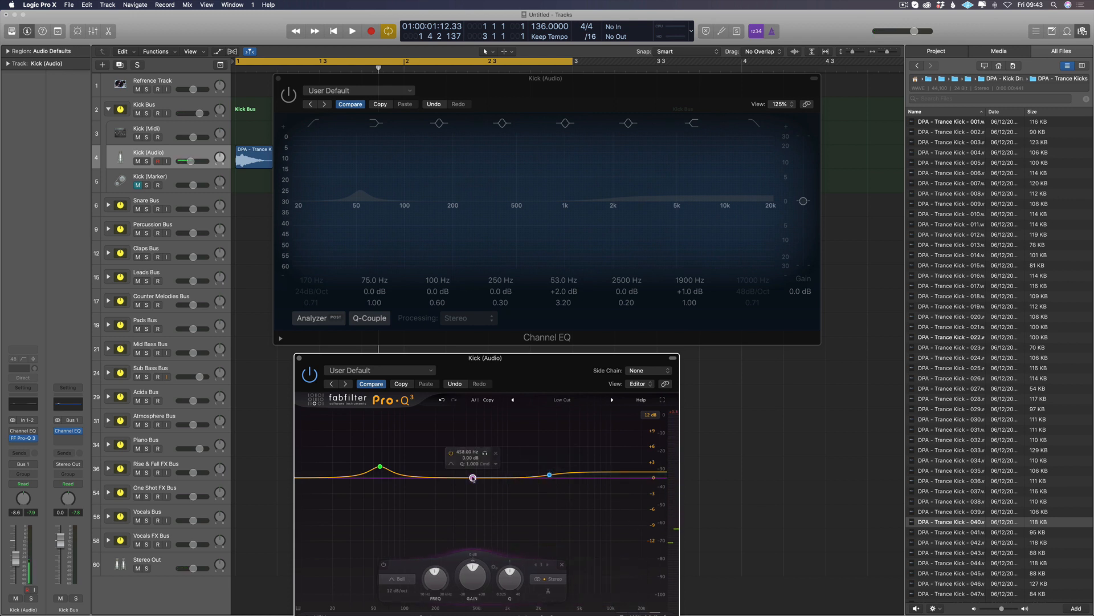
right_click(472, 478)
mouse_move(491, 514)
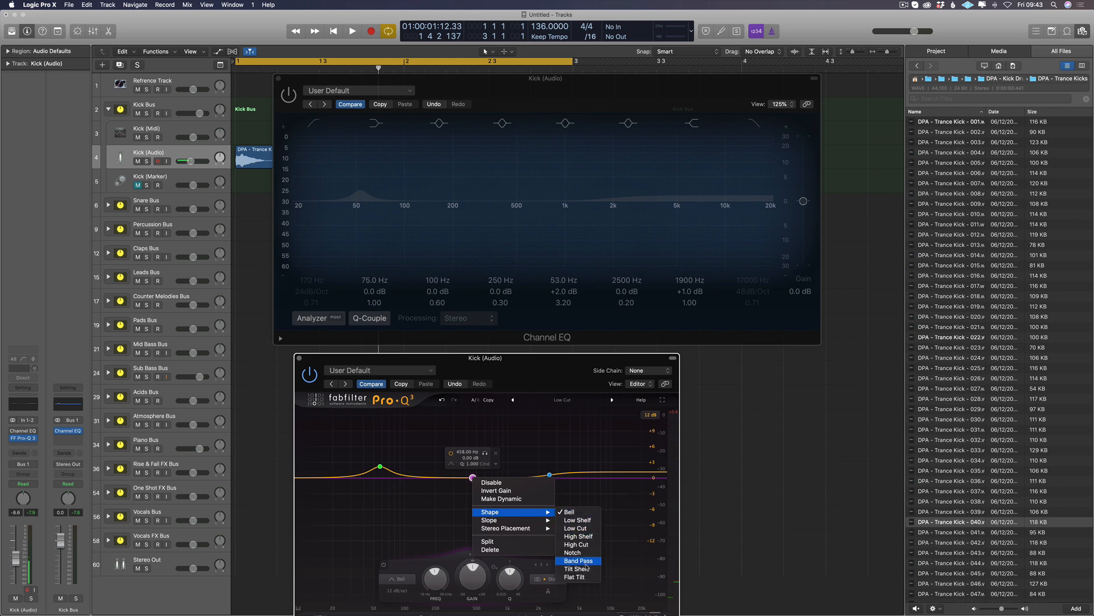
left_click(551, 451)
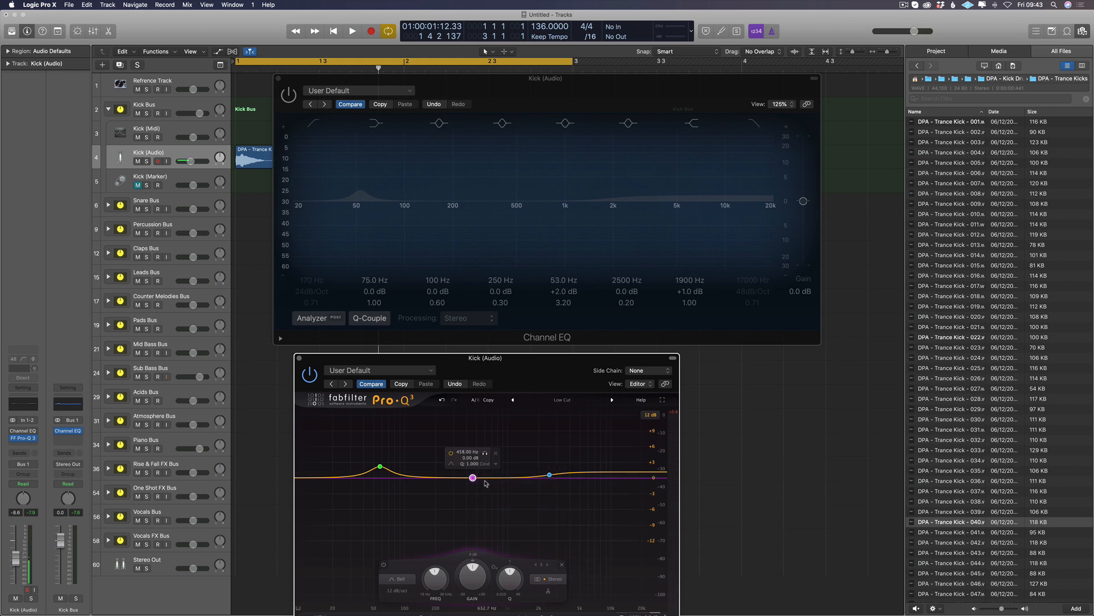
Step: Undo the flat bell band's move to 458 Hz in Pro-Q 3, keeping the high-shelf boost, and briefly audition the kick
key("super+z")
key("super+z")
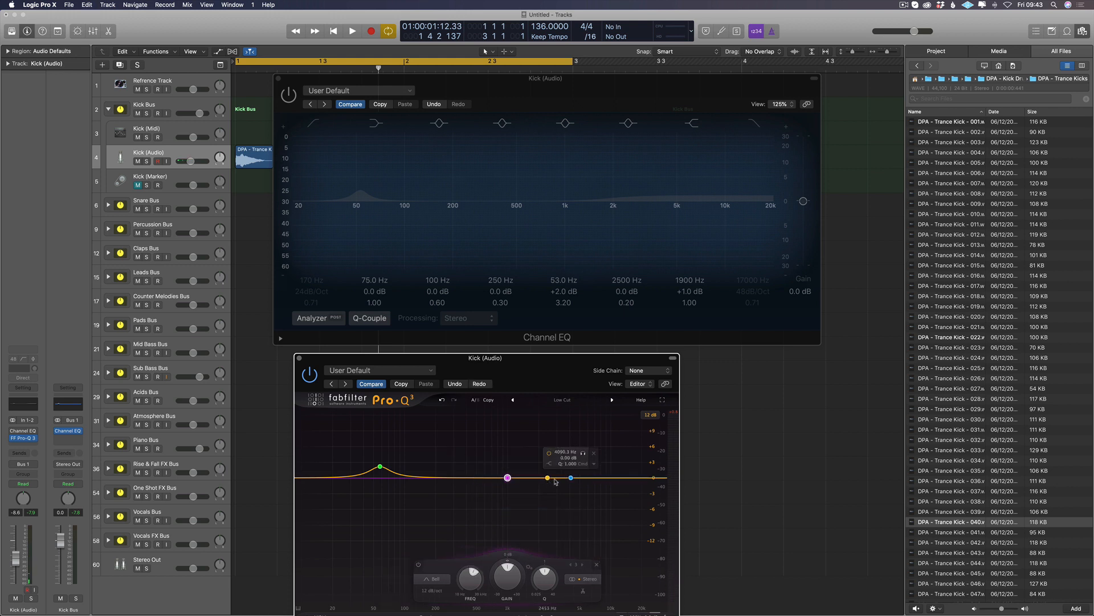
key("super+z")
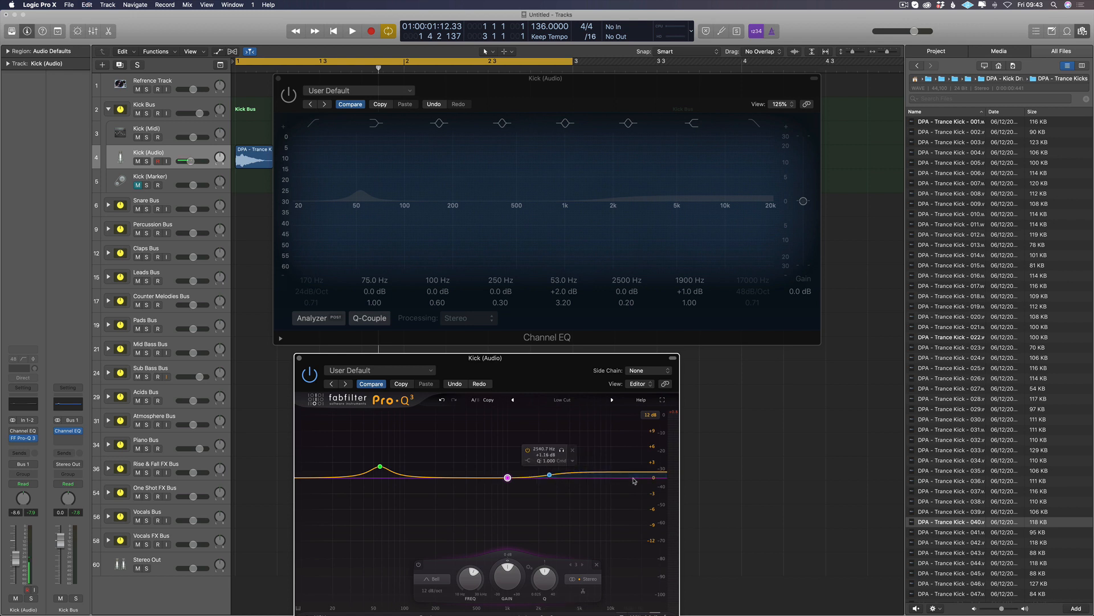
key("space")
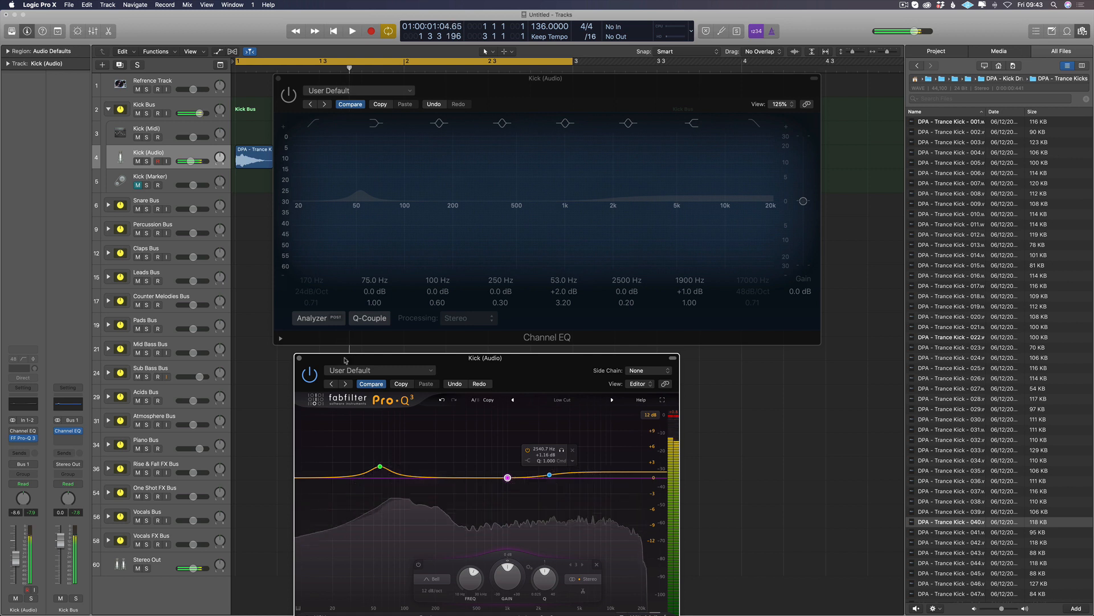
key("space")
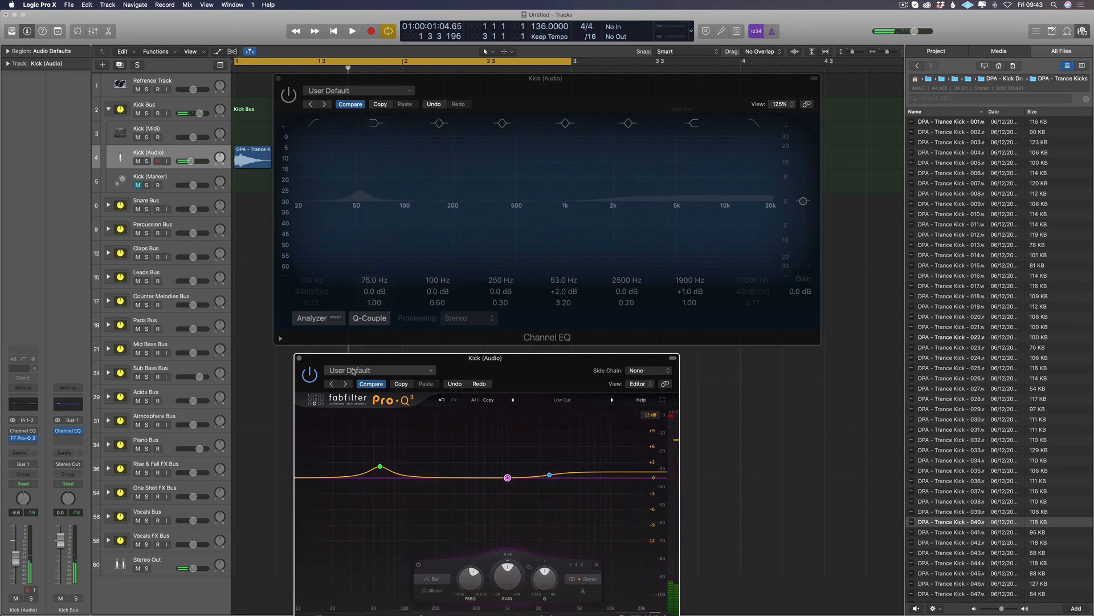
Step: Switch on the Channel EQ, try its 53 Hz band at +4.0 dB with a Q of 1.90, revert that boost and close the plug-in
left_click(379, 221)
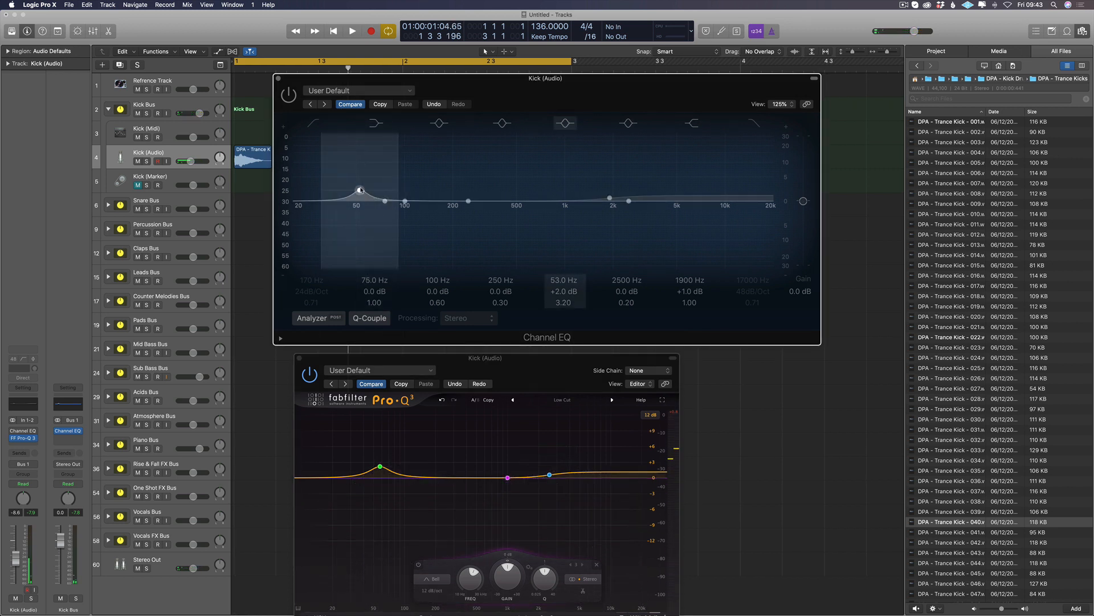
left_click(289, 95)
left_click_drag(382, 187, 388, 185)
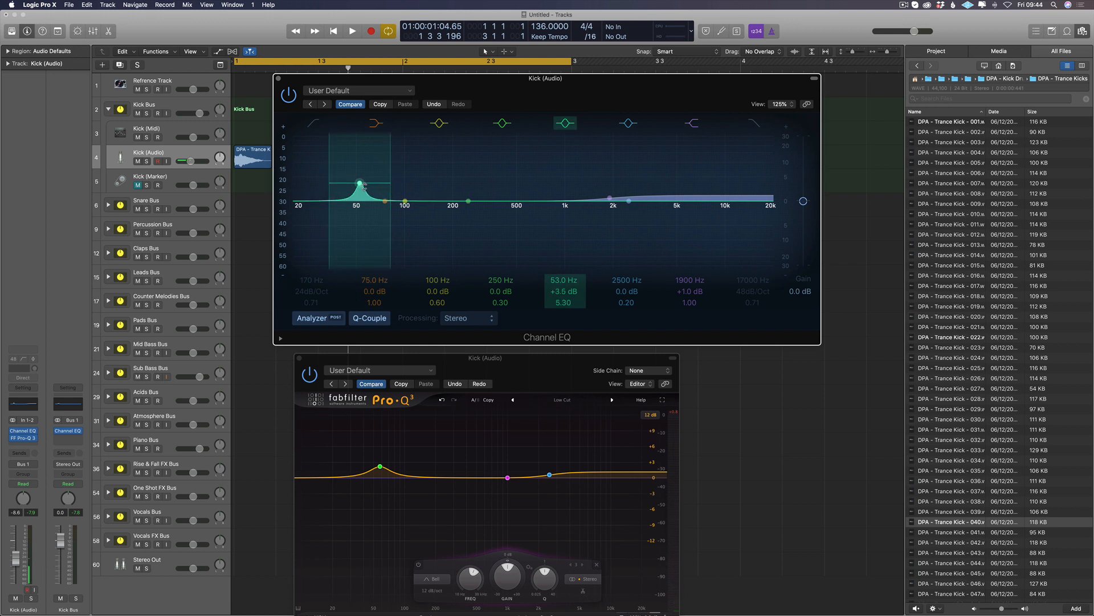
left_click_drag(365, 184, 377, 184)
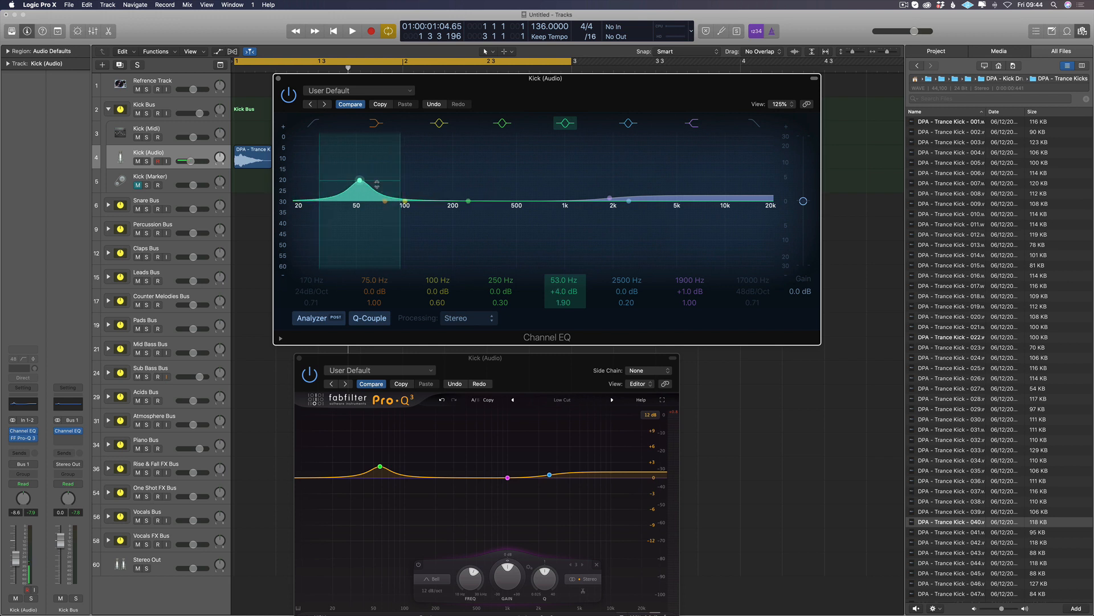
left_click(350, 105)
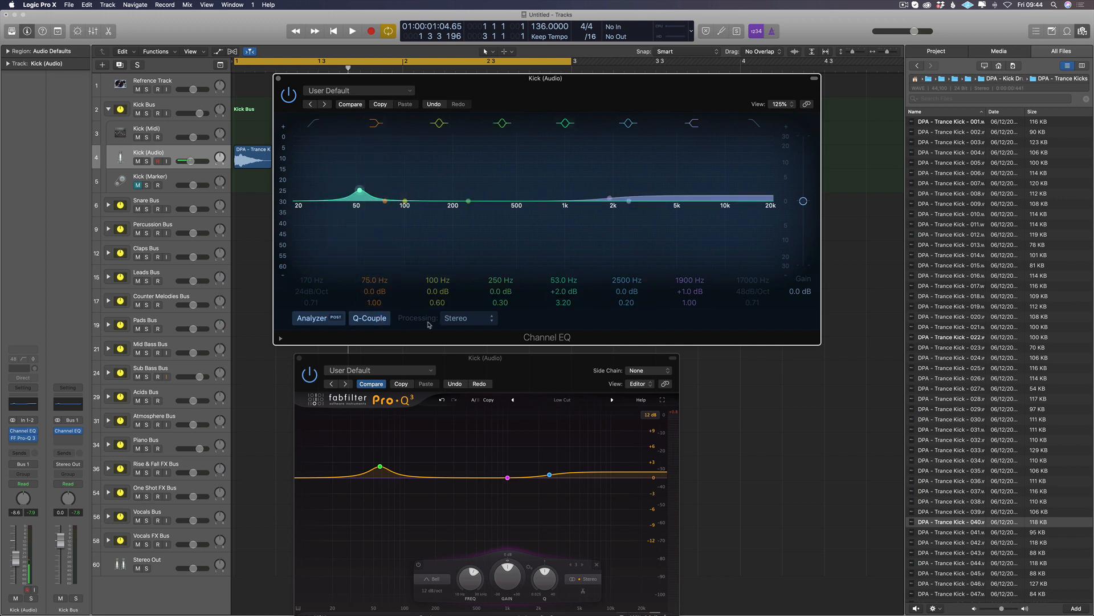
left_click(377, 323)
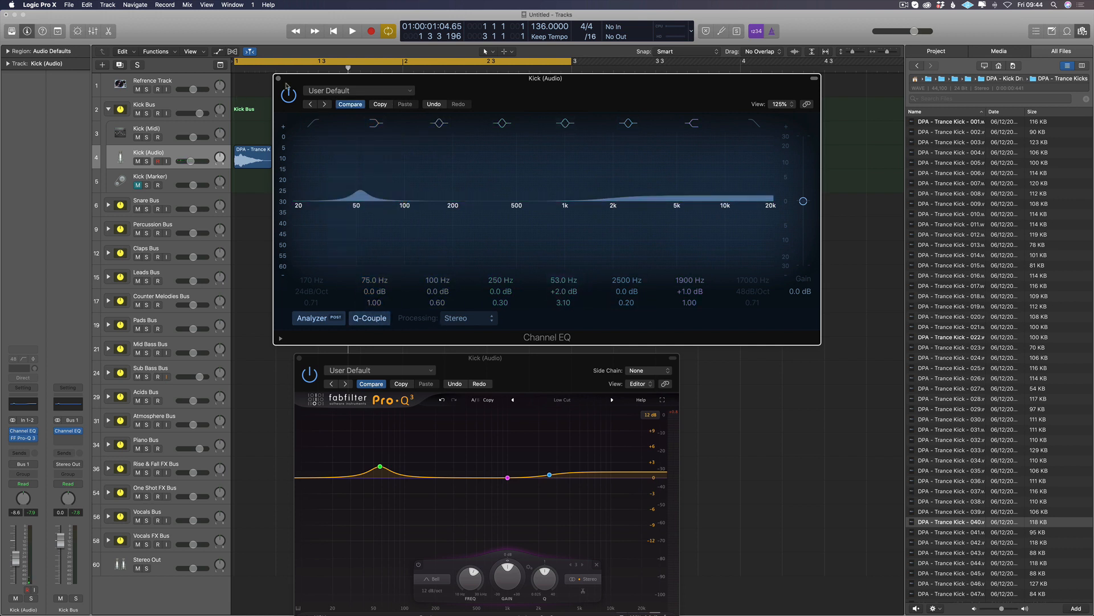
key("super+w")
Step: Save the Pro-Q 3 setting as the preset "Kick EQ", replacing the existing file, and close the plug-in window
left_click_drag(347, 359, 297, 257)
left_click(311, 268)
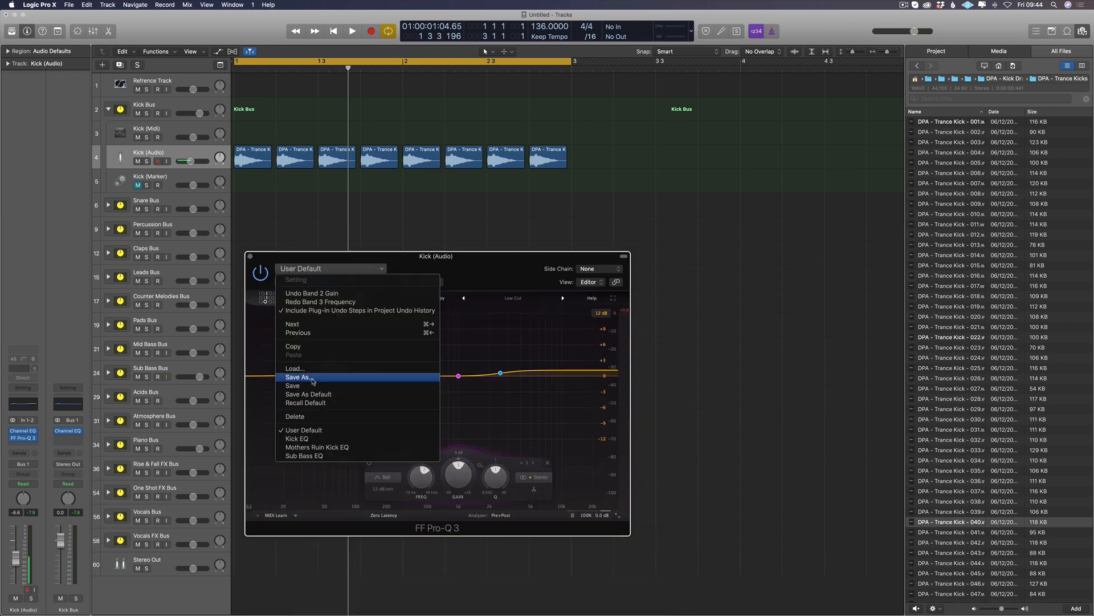
left_click(311, 377)
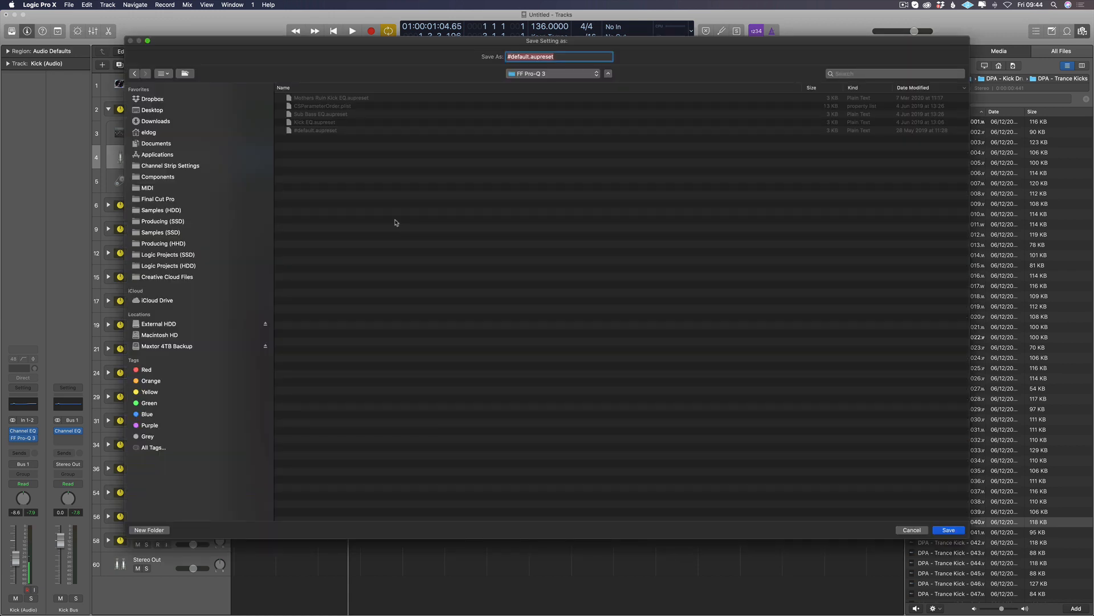
type("Kick EQ")
key("Return")
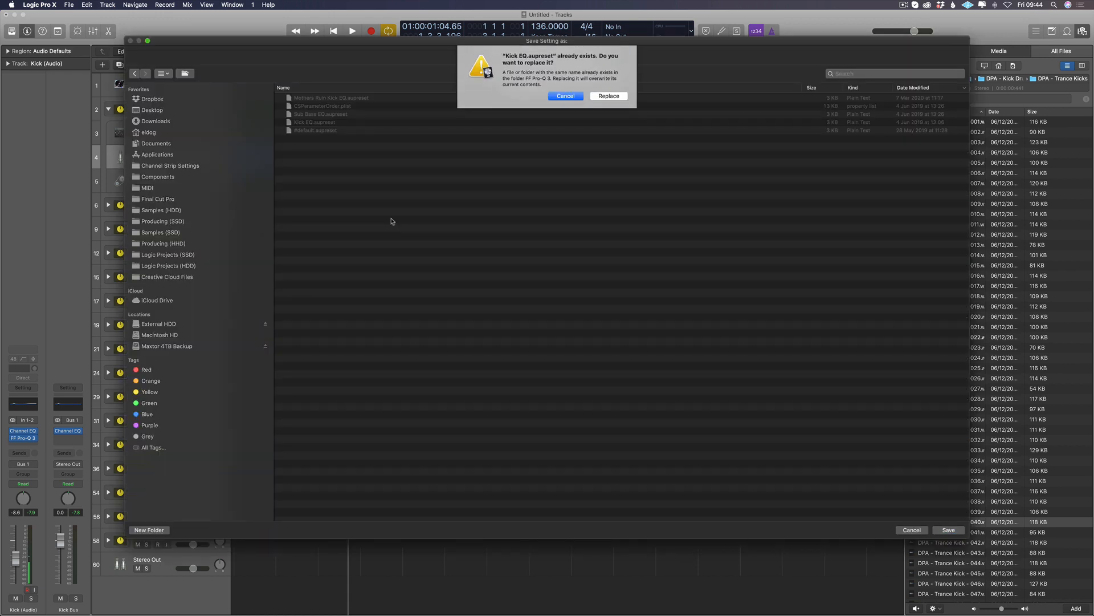
left_click(605, 98)
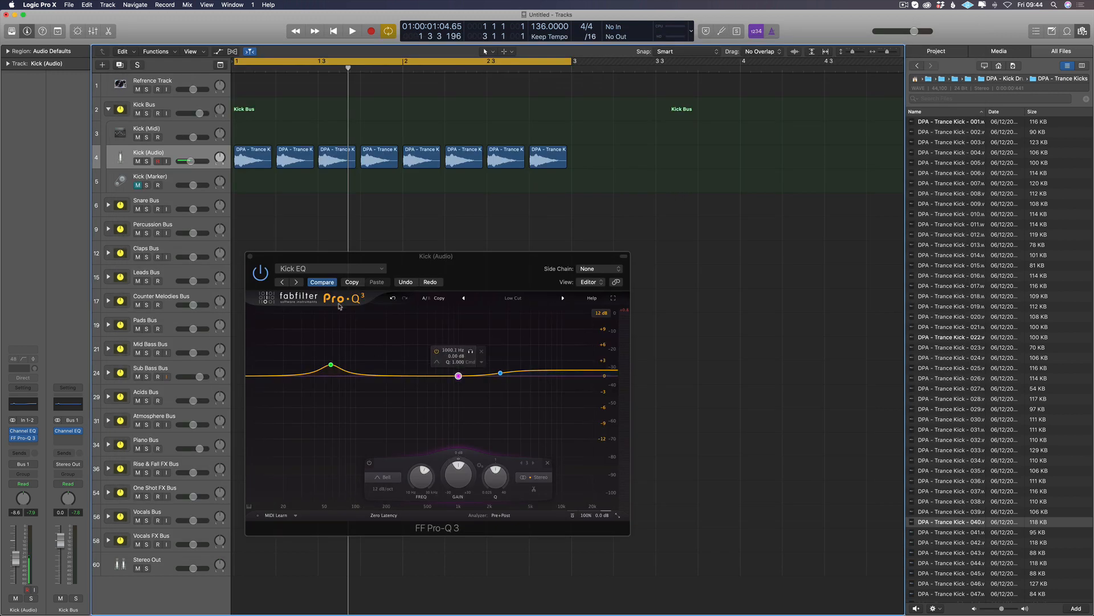
left_click(250, 256)
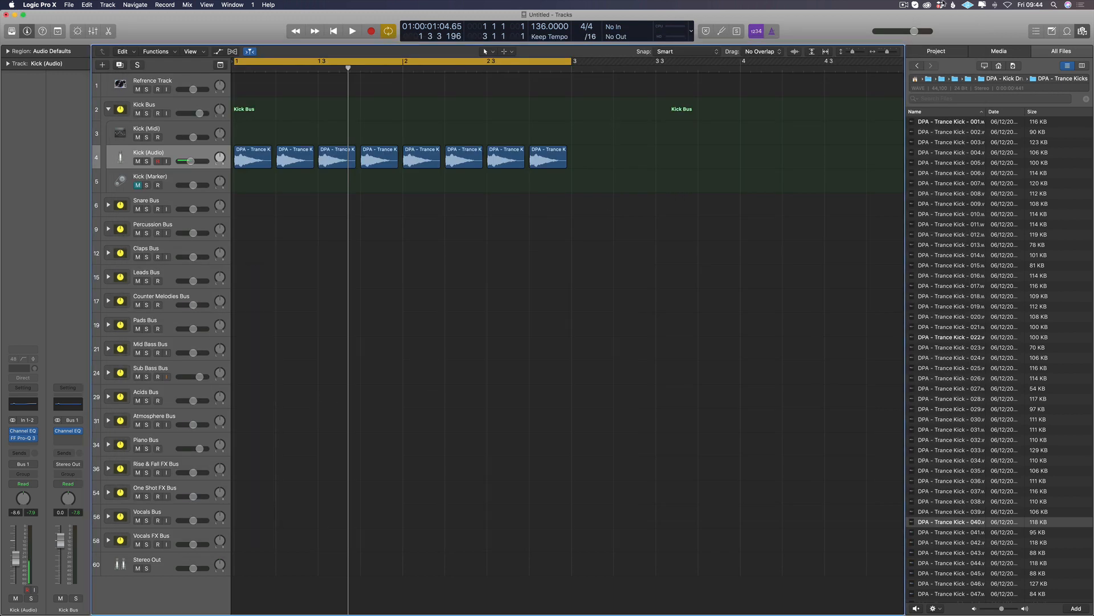
left_click(903, 5)
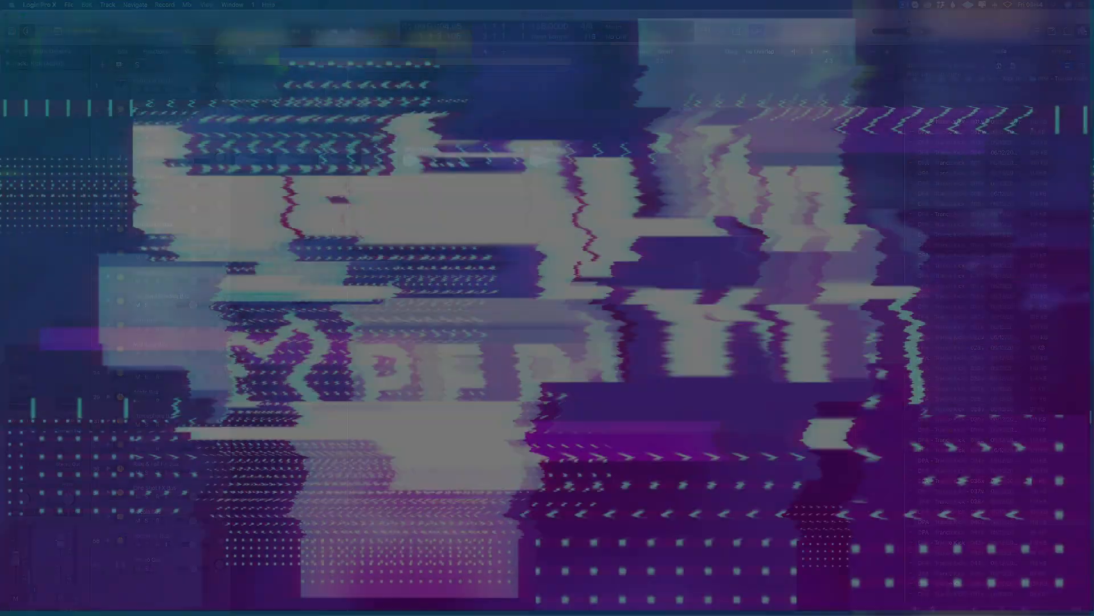